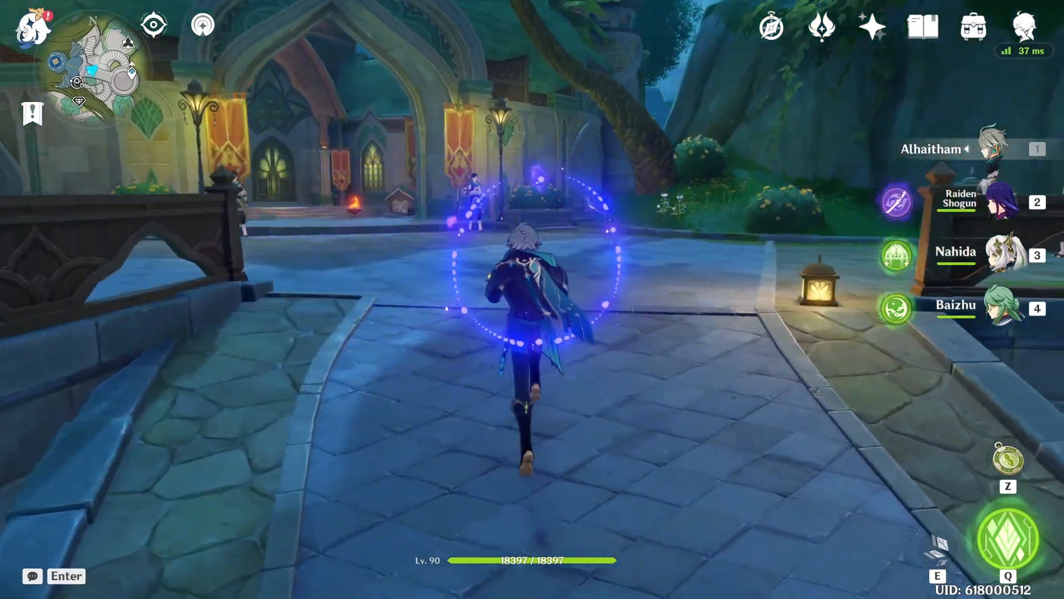
Bring up the Paimon main menu from the open world
key("Escape")
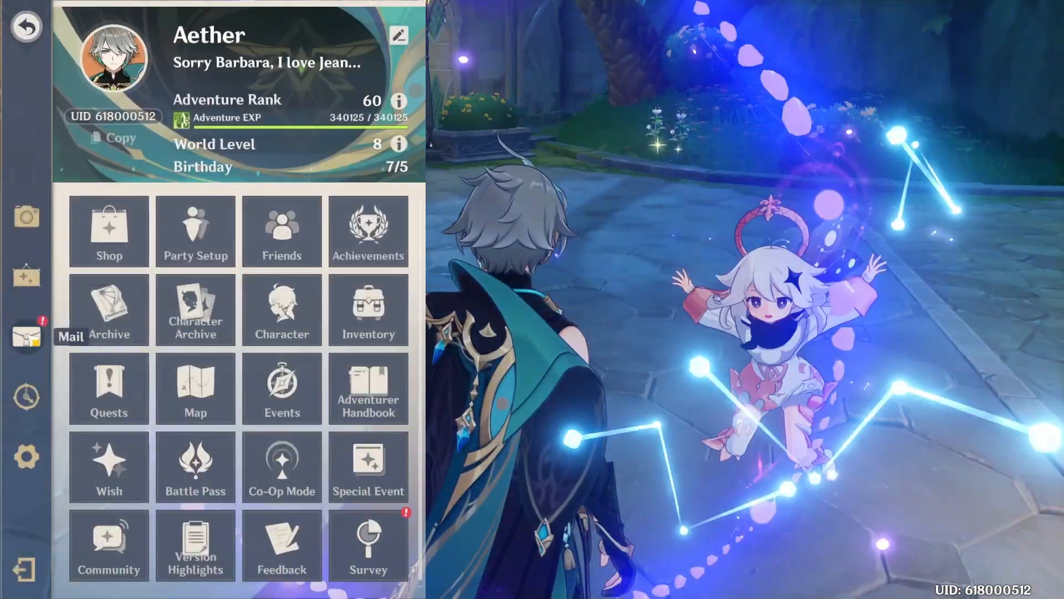
Reach the Version Satisfaction Survey through the mailbox and agree to its terms
left_click(19, 328)
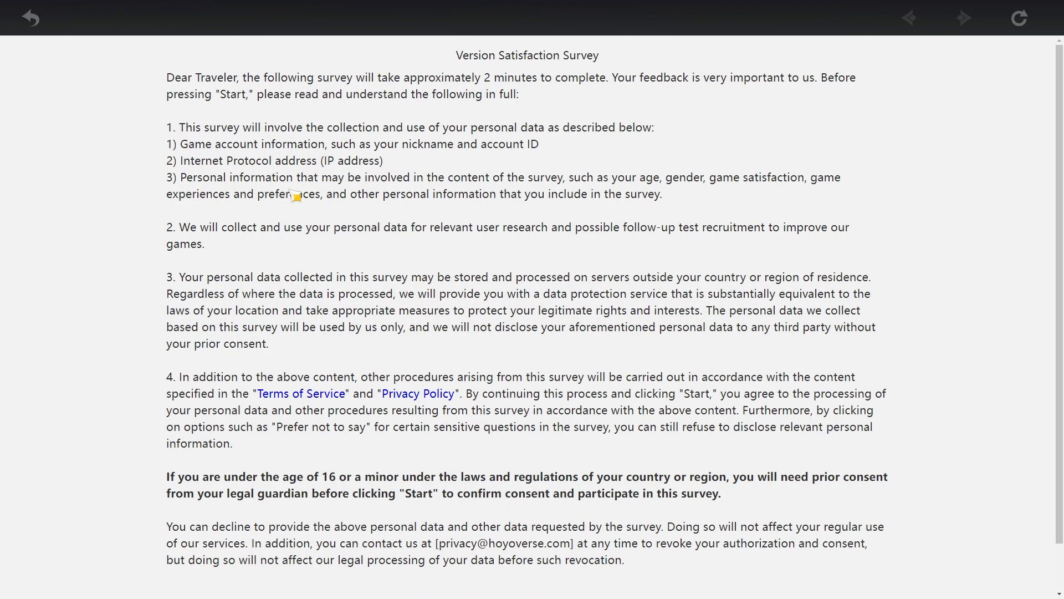
scroll(481, 259, "down", 1)
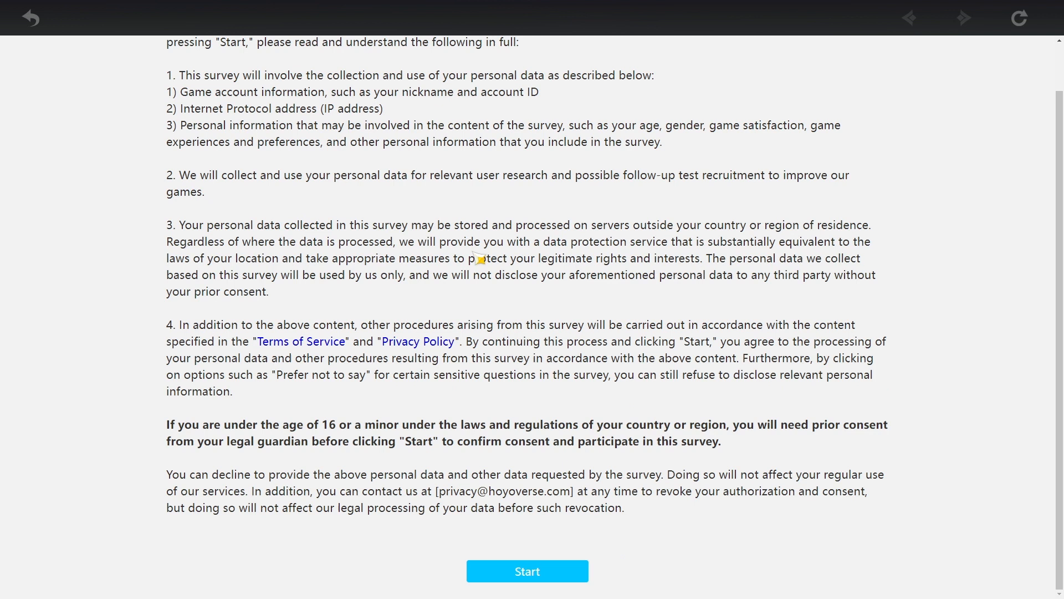
left_click(575, 568)
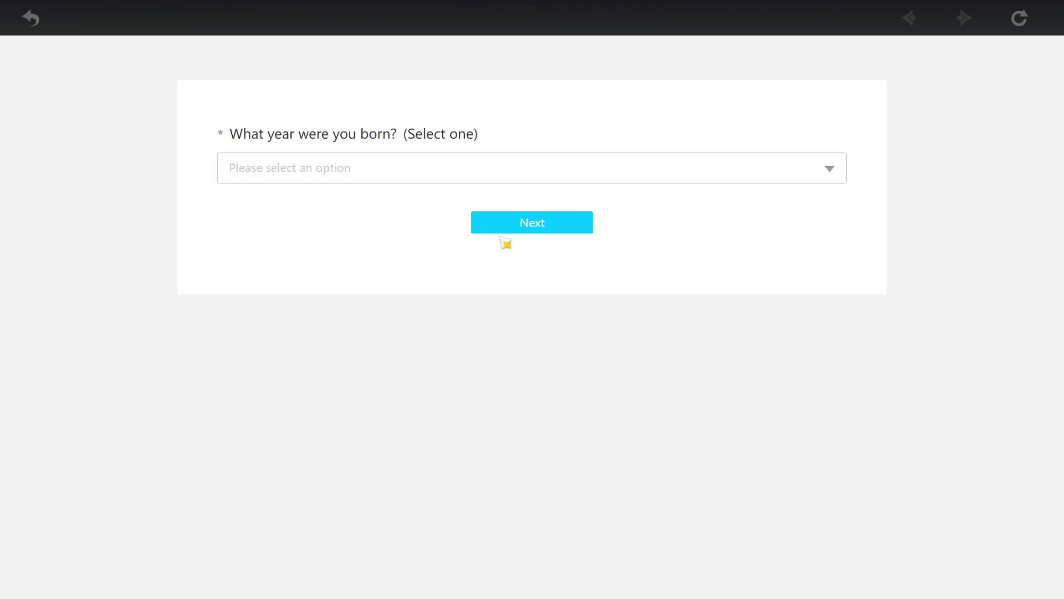
Give 2001 as the birth year and answer Male for gender
left_click(389, 173)
scroll(332, 277, "down", 2)
scroll(333, 277, "down", 8)
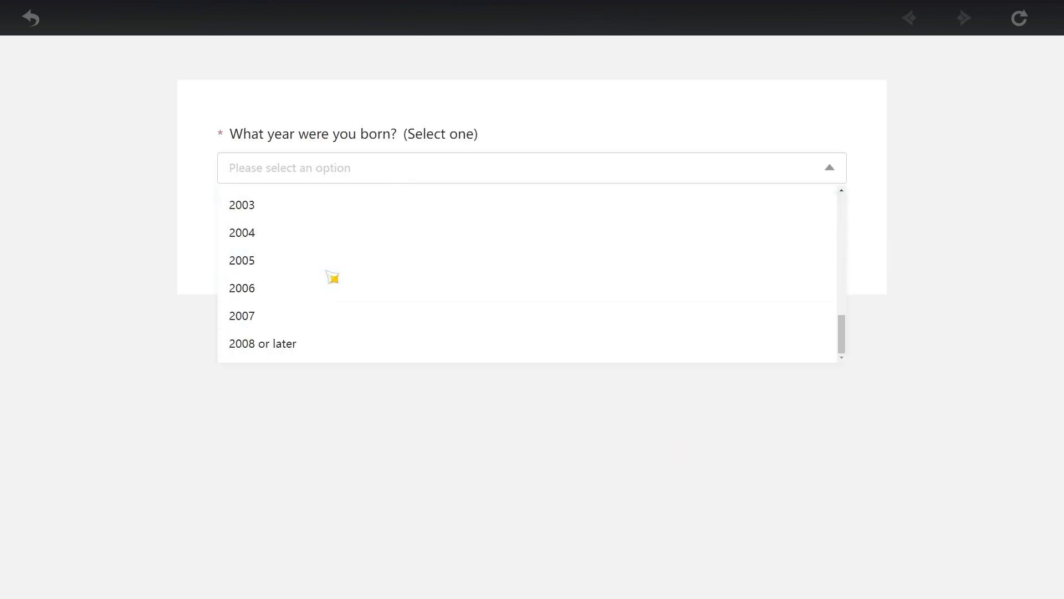
scroll(332, 277, "up", 5)
left_click(325, 261)
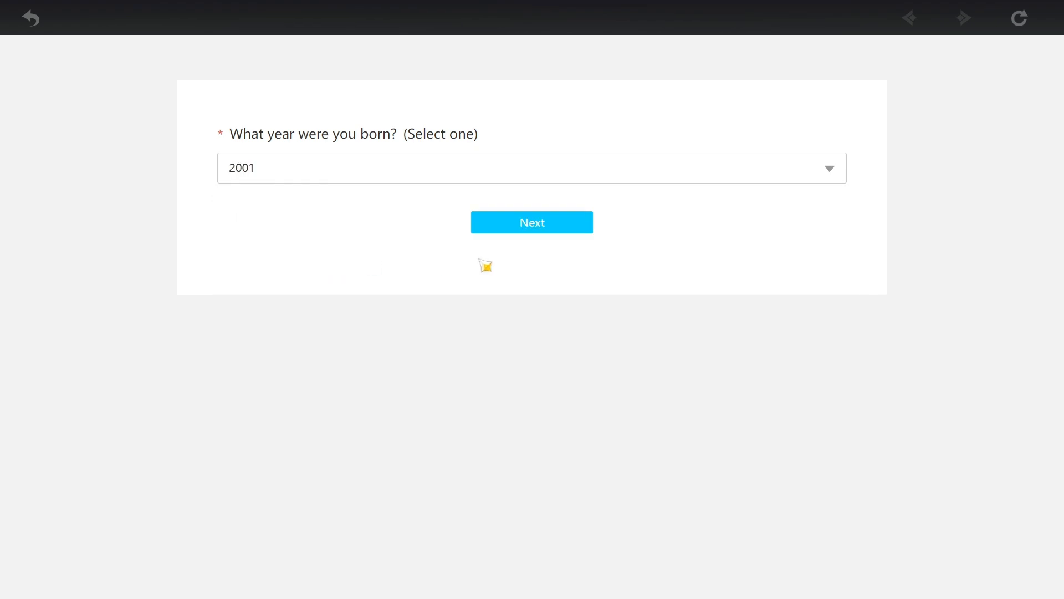
left_click(503, 224)
left_click(265, 167)
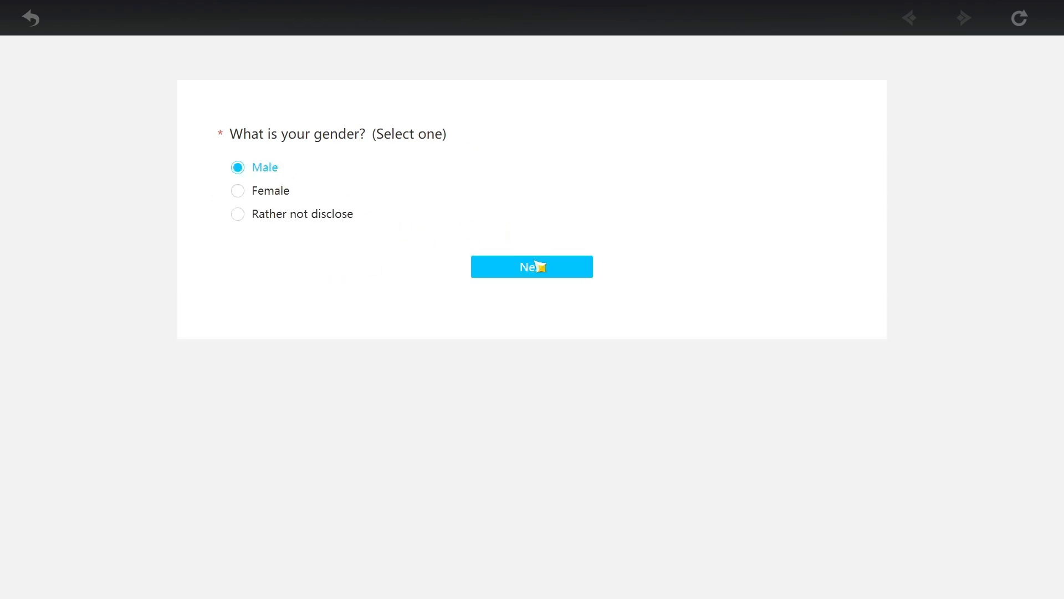
Rate the game version Somewhat satisfied after first choosing Very satisfied
left_click(541, 267)
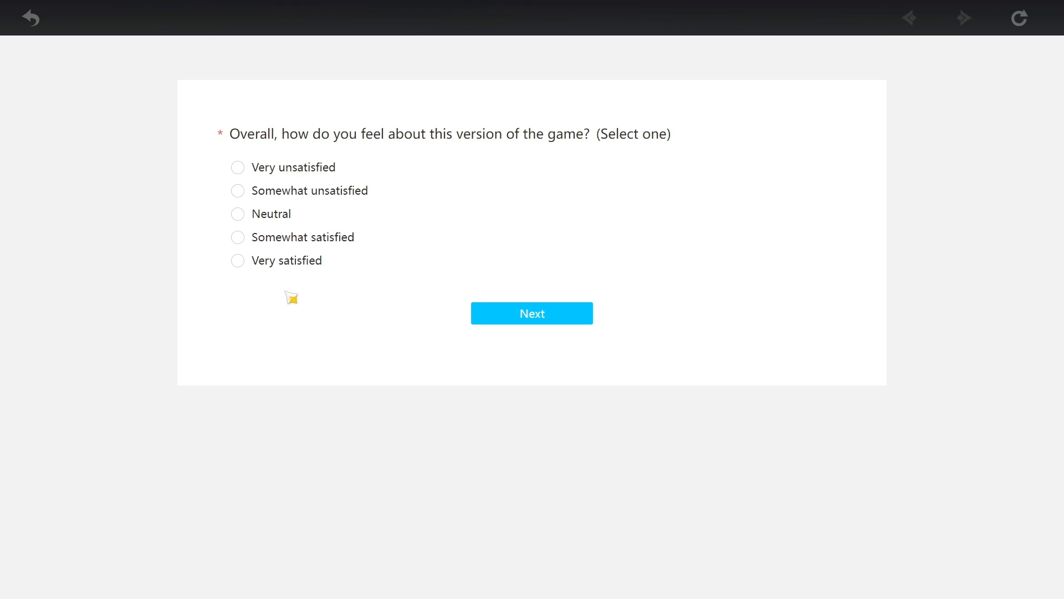
left_click(291, 266)
left_click(317, 239)
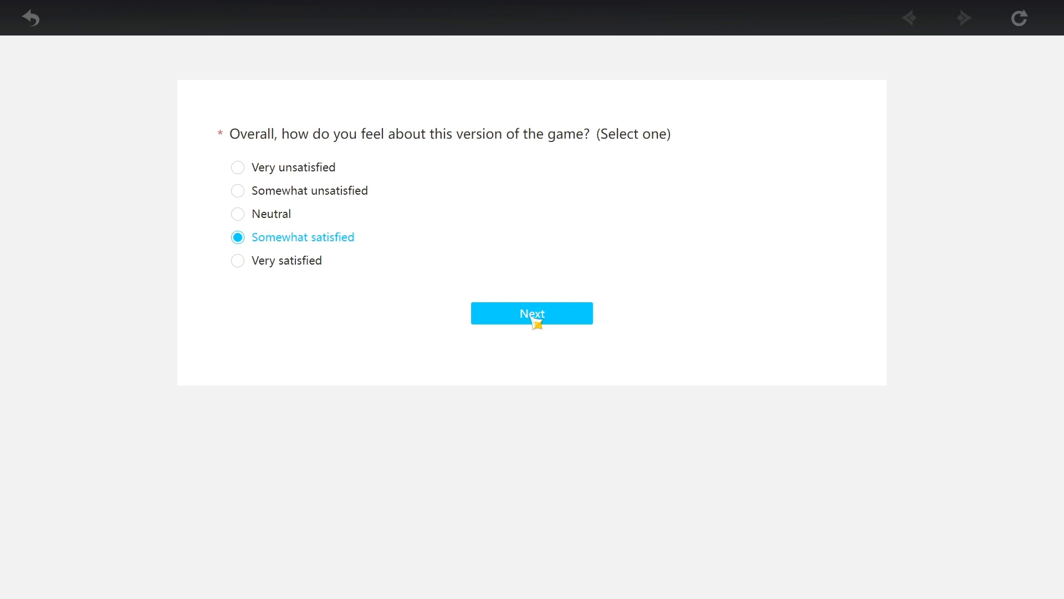
left_click(536, 323)
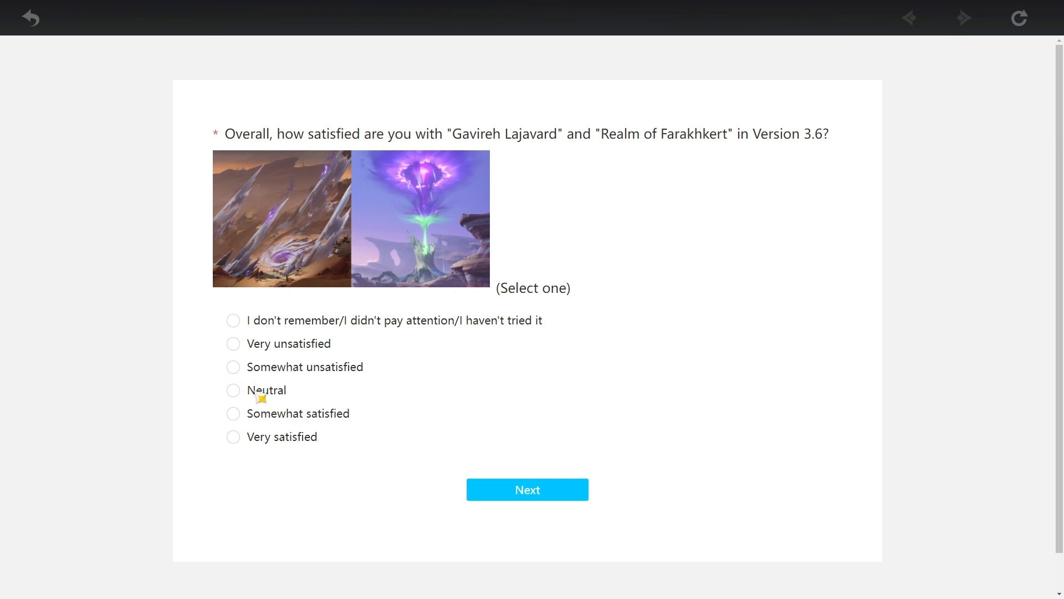
Rate the Gavireh Lajavard and Realm of Farakhkert areas Very satisfied and continue
left_click(270, 416)
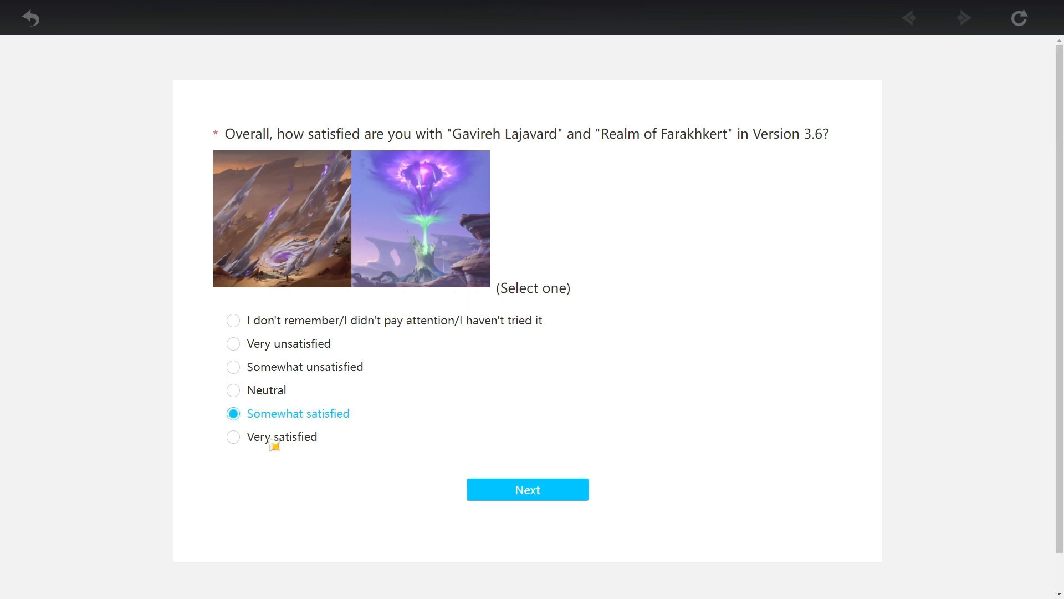
left_click(275, 437)
left_click(503, 492)
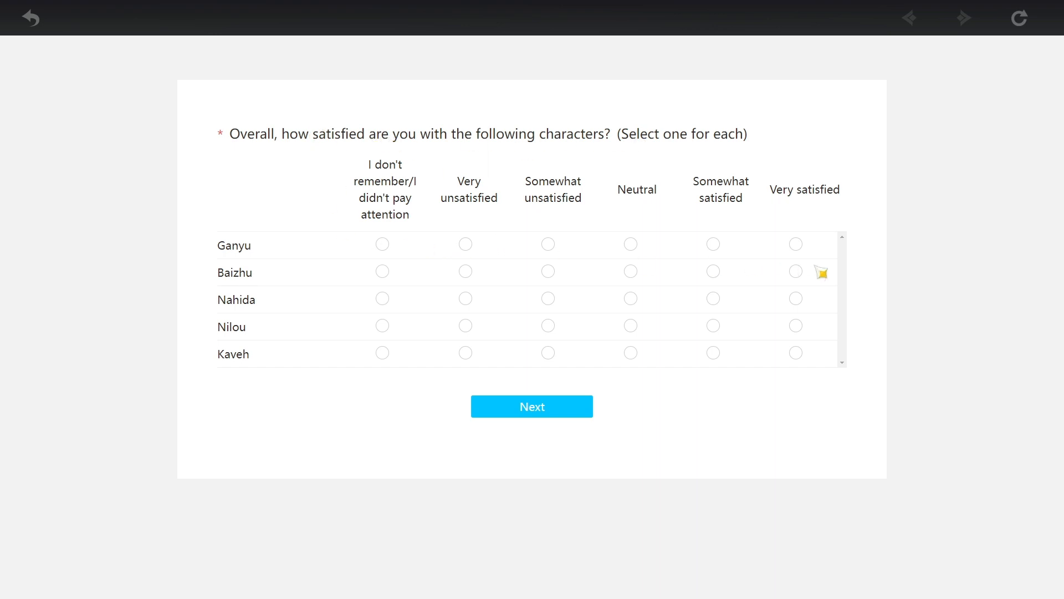
Rate Ganyu and Baizhu Somewhat satisfied and Nahida Very satisfied
left_click(796, 244)
left_click(713, 245)
left_click(713, 272)
left_click(796, 299)
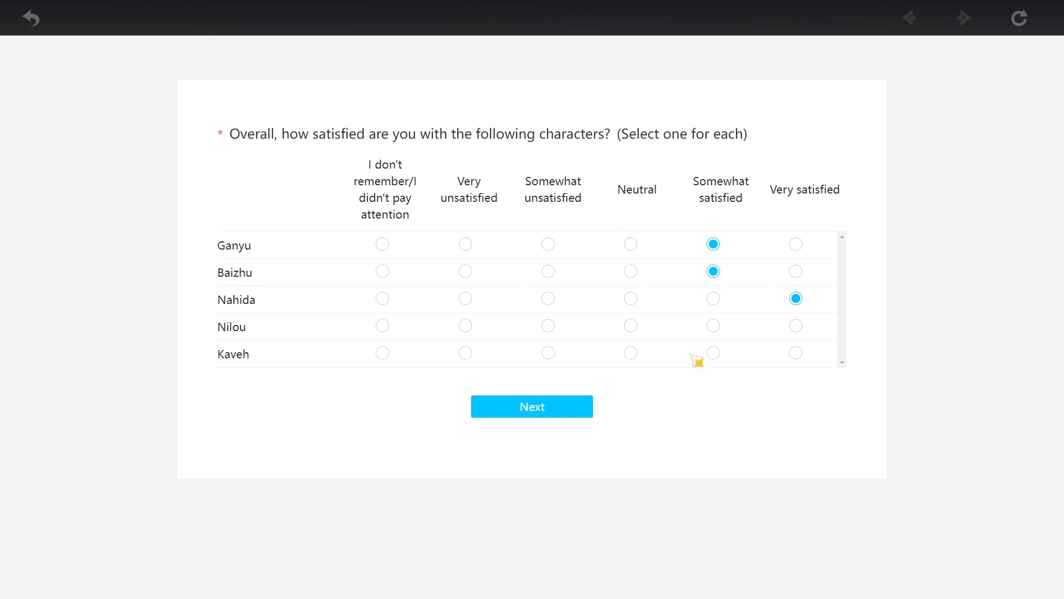
Settle Nilou on Somewhat satisfied after wavering, and rate Kaveh Very unsatisfied
left_click(713, 326)
left_click(795, 325)
left_click(713, 326)
left_click(795, 326)
left_click(713, 326)
left_click(796, 326)
left_click(631, 325)
left_click(712, 326)
left_click(796, 326)
left_click(715, 328)
left_click(548, 326)
left_click(714, 326)
left_click(466, 354)
Submit the character ratings and rate the storyline content Somewhat satisfied
left_click(590, 411)
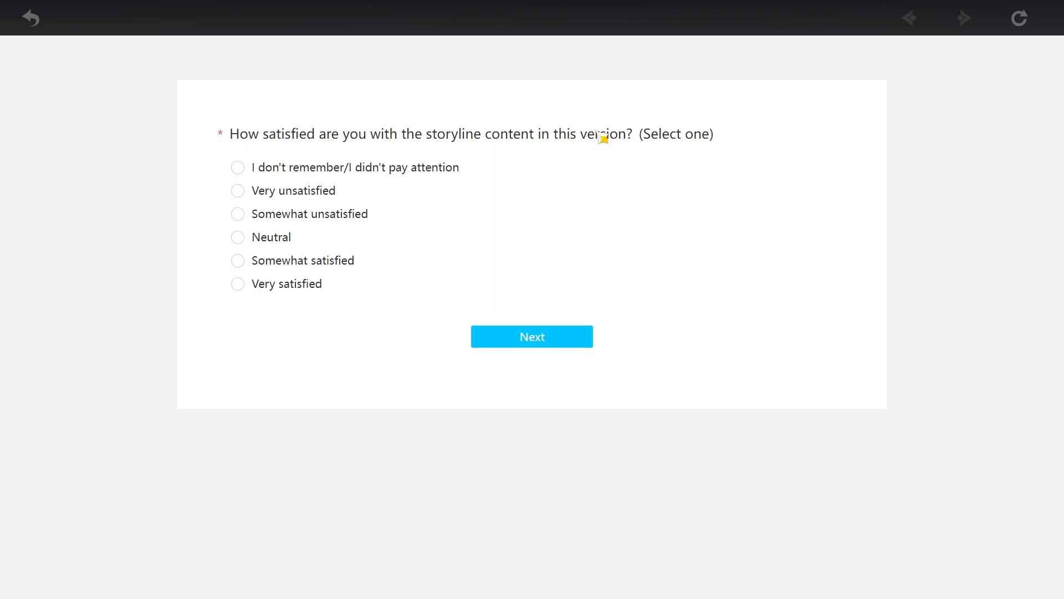
left_click(283, 266)
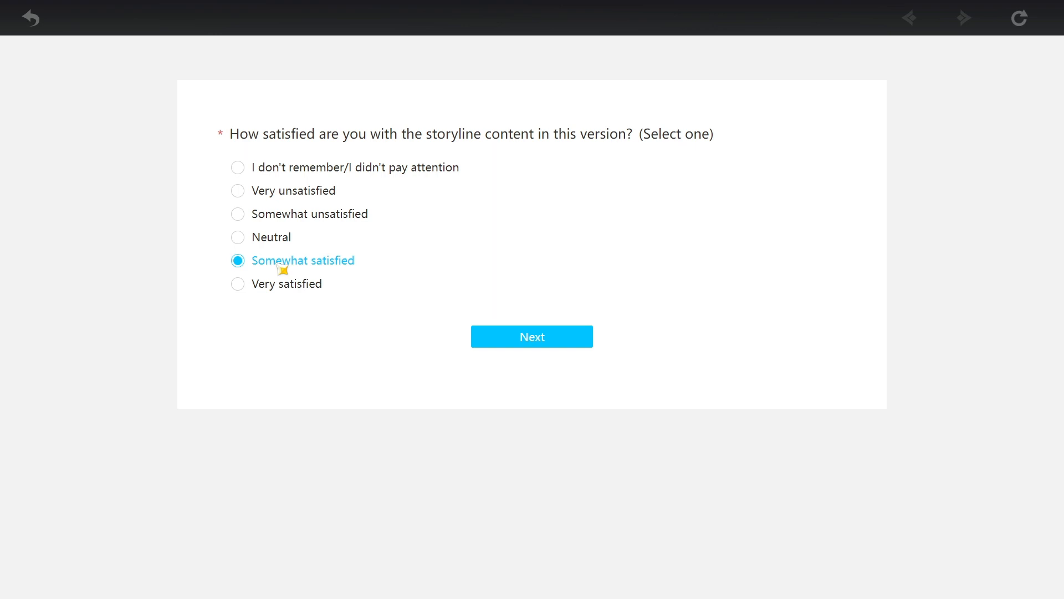
Submit the storyline rating, then rate A Parade of Providence Somewhat satisfied and continue
left_click(519, 341)
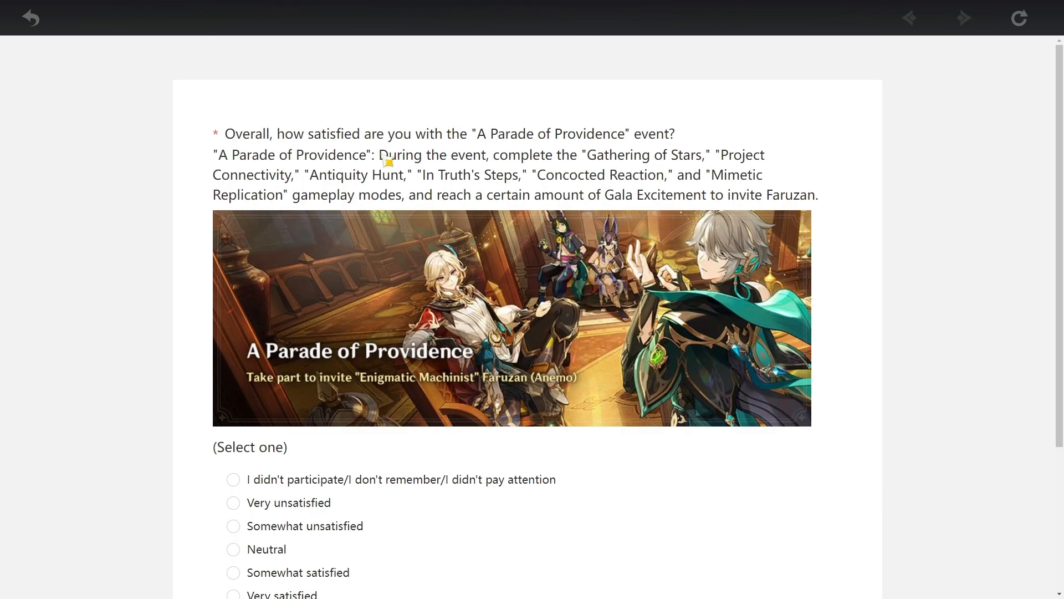
scroll(403, 164, "down", 3)
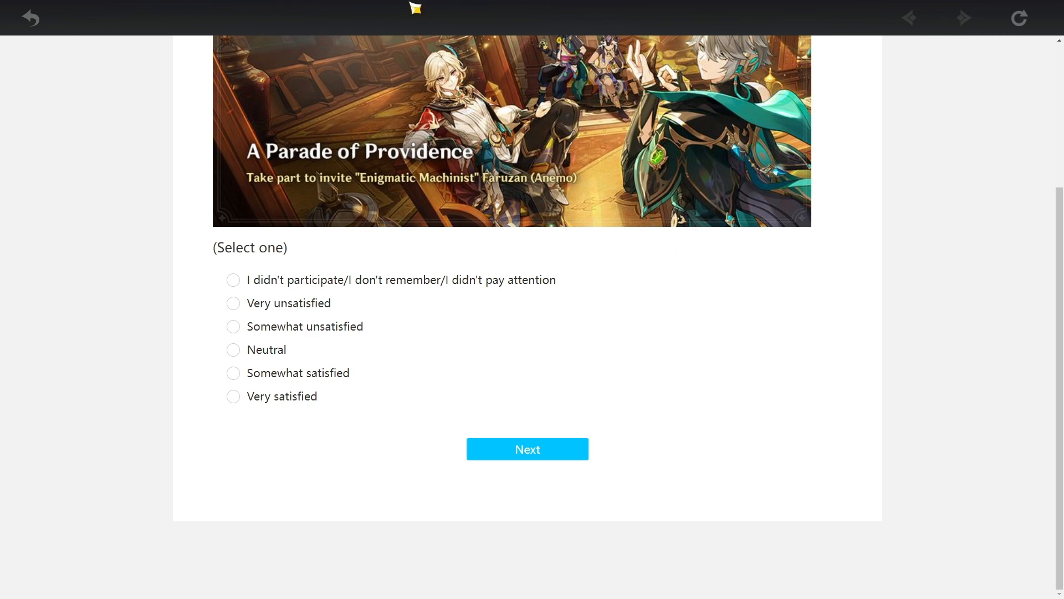
scroll(590, 312, "up", 3)
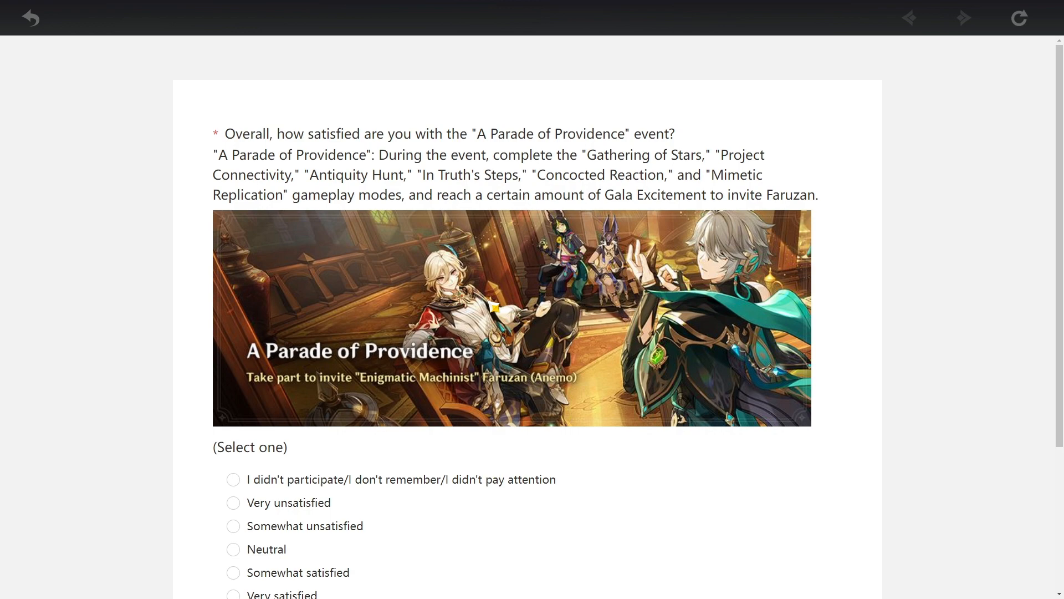
scroll(493, 306, "down", 3)
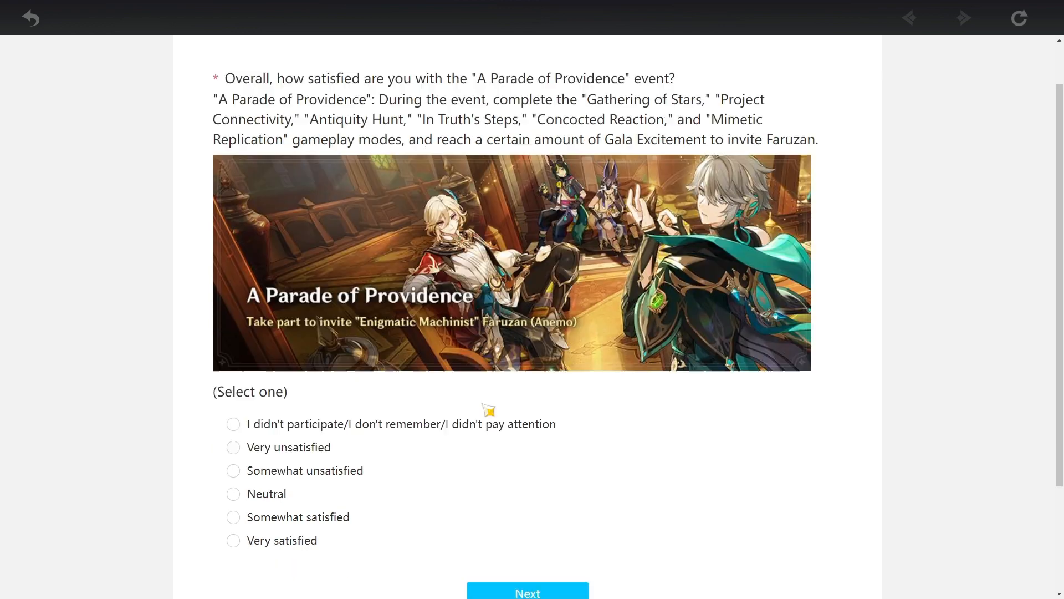
scroll(487, 406, "down", 3)
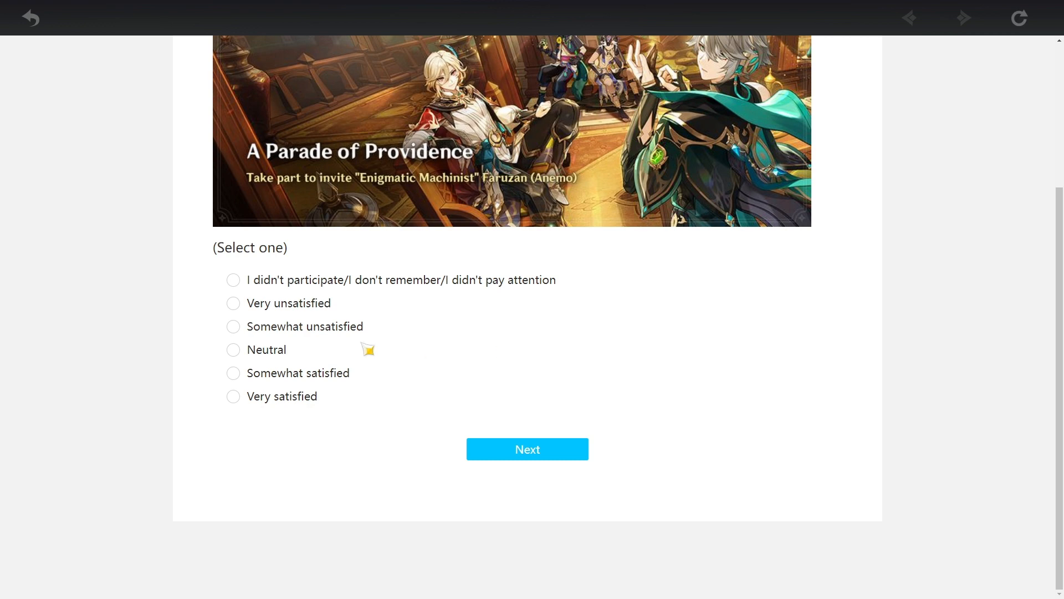
left_click(340, 379)
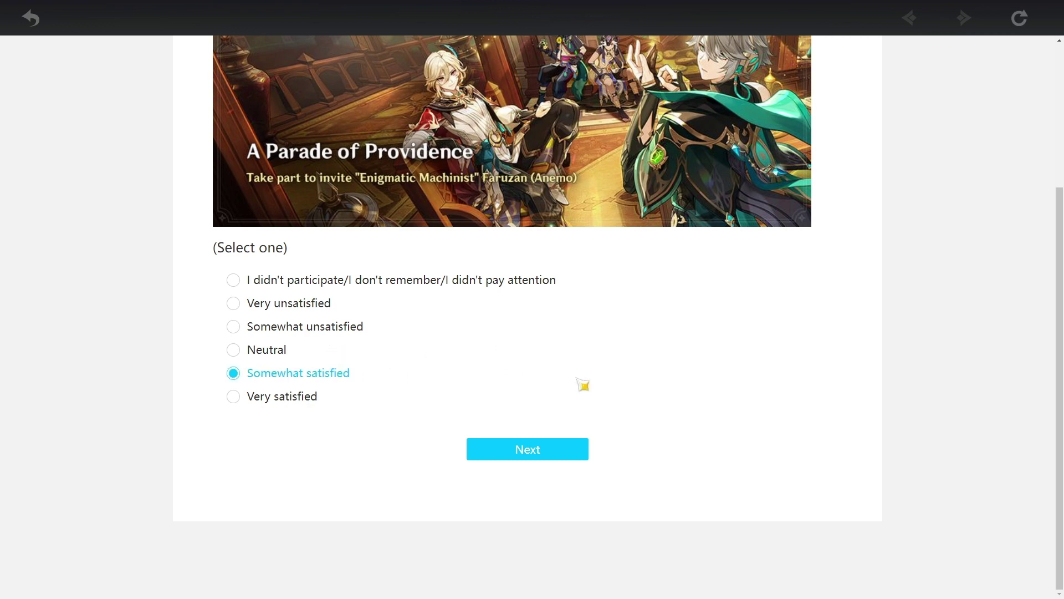
left_click(539, 453)
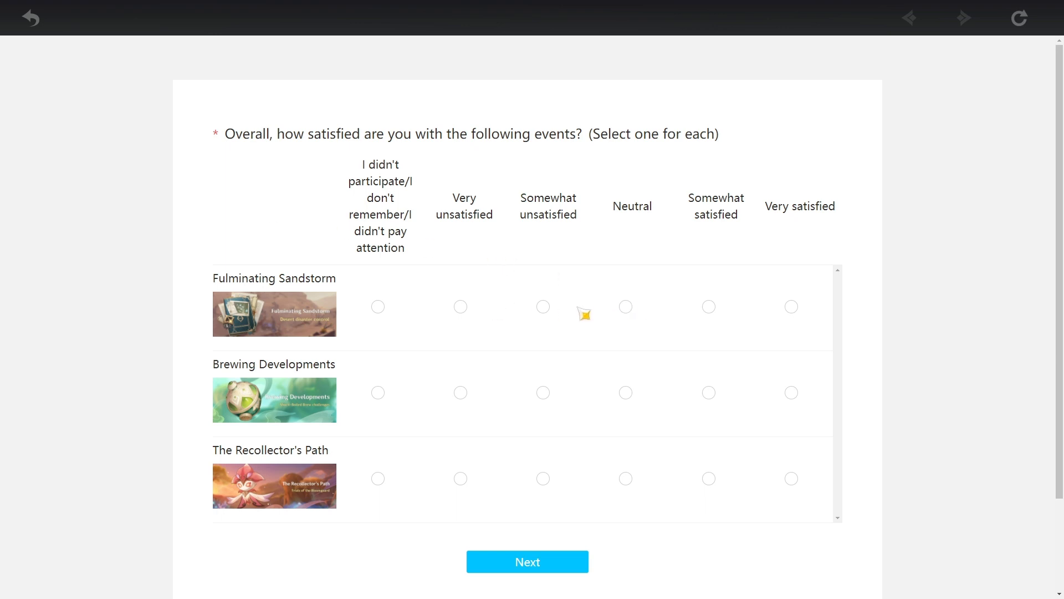
Rate Fulminating Sandstorm and The Recollector's Path Somewhat unsatisfied and submit the event ratings
left_click(543, 307)
left_click(626, 307)
left_click(543, 307)
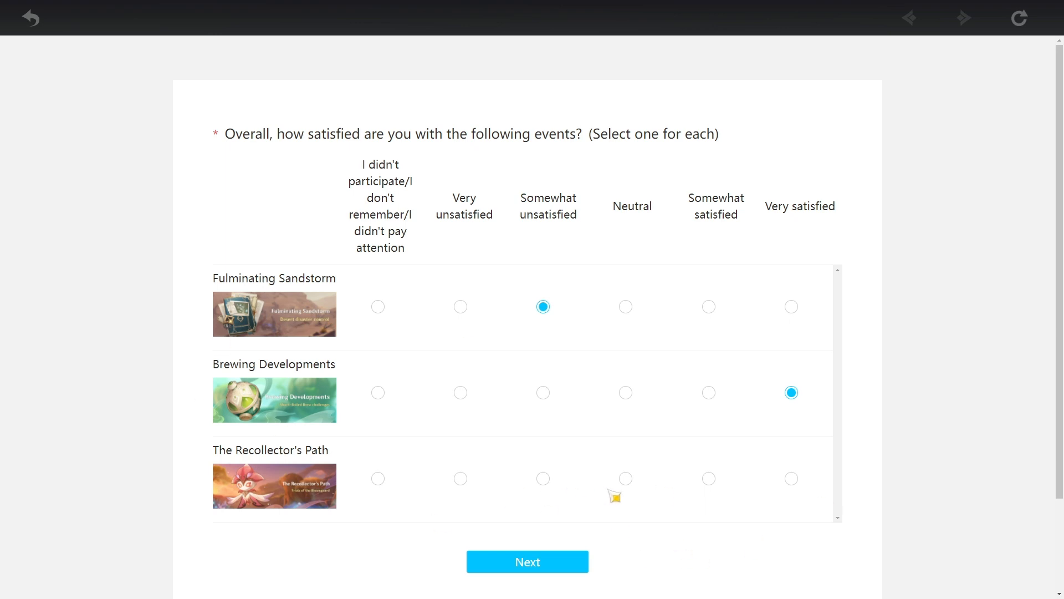
left_click(543, 478)
left_click(539, 568)
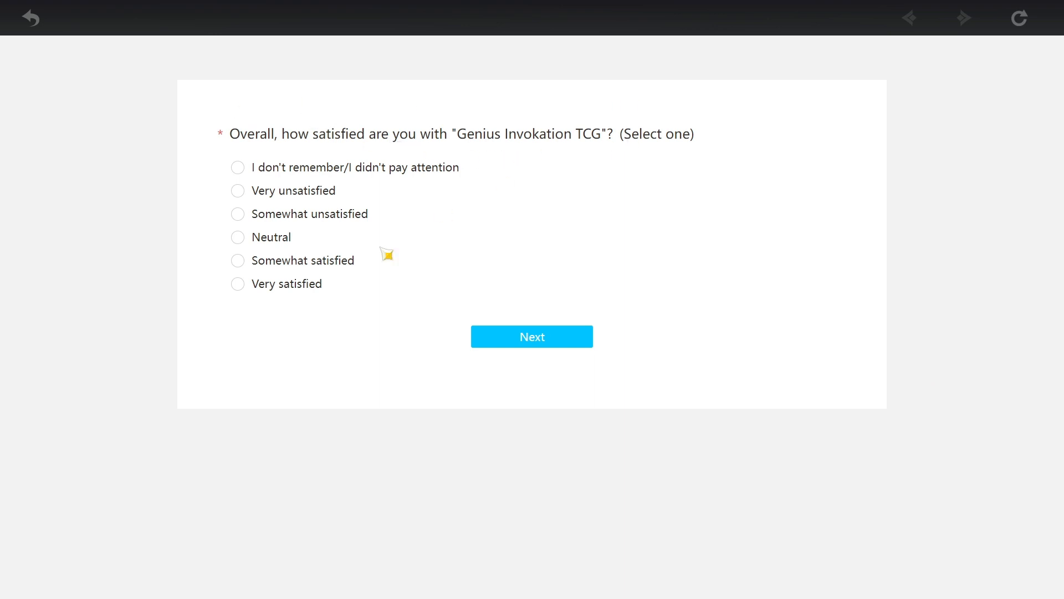
Settle Genius Invokation TCG on Neutral after wavering and submit it
left_click(279, 264)
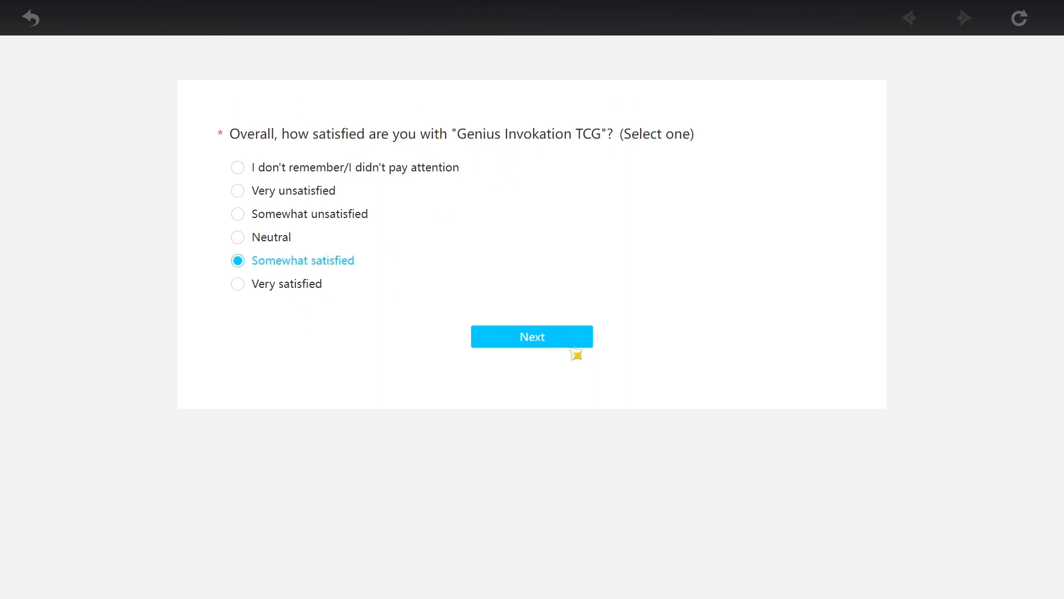
left_click(287, 241)
left_click(287, 264)
left_click(286, 240)
left_click(295, 264)
left_click(278, 242)
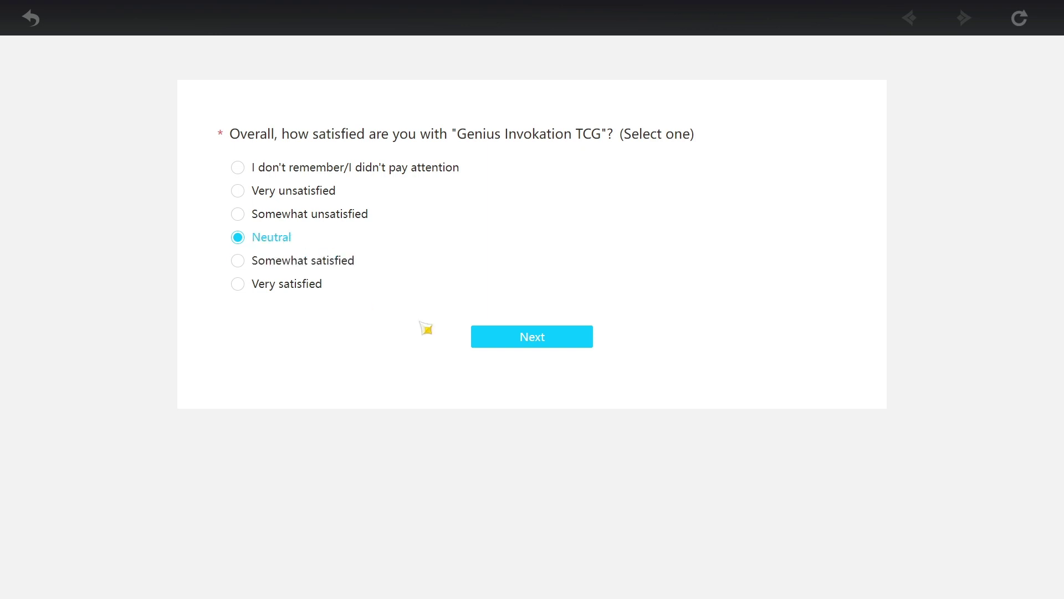
left_click(564, 338)
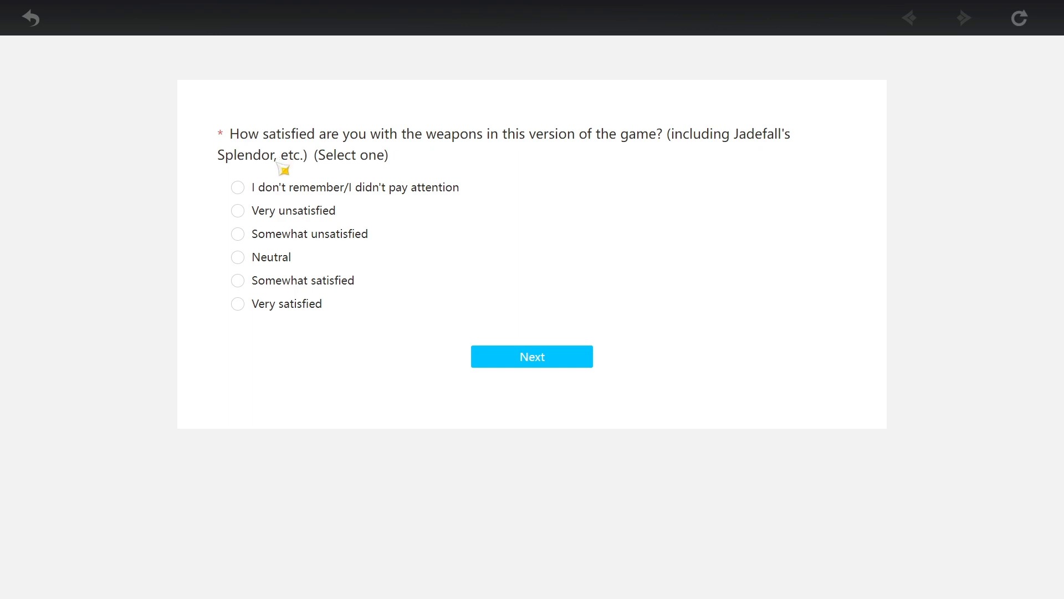
Rate weapons Very unsatisfied, Wish Somewhat unsatisfied, benefits Neutral and enhancement materials Very unsatisfied
left_click(278, 211)
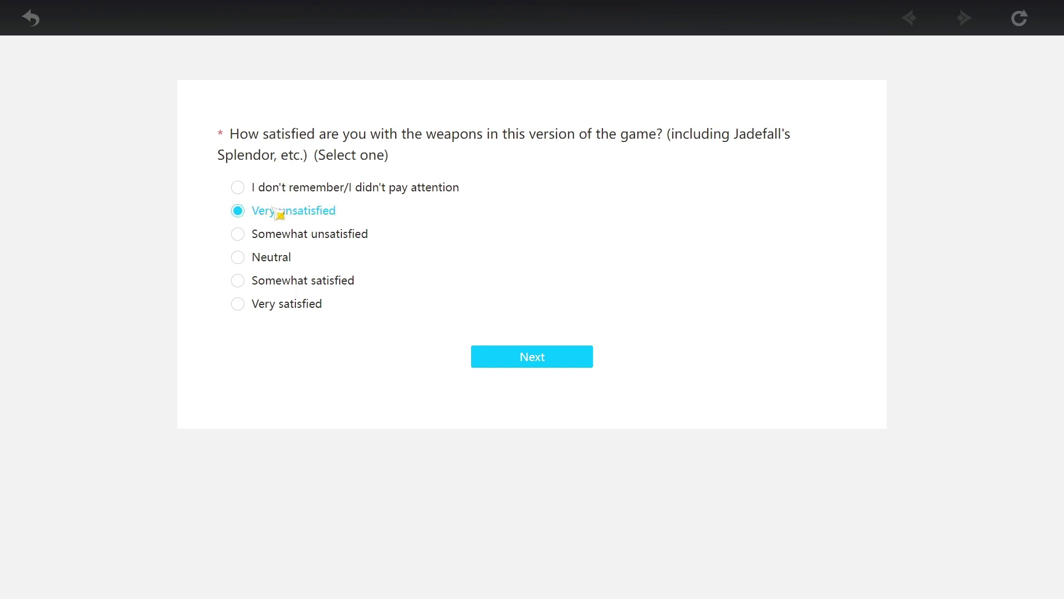
left_click(511, 359)
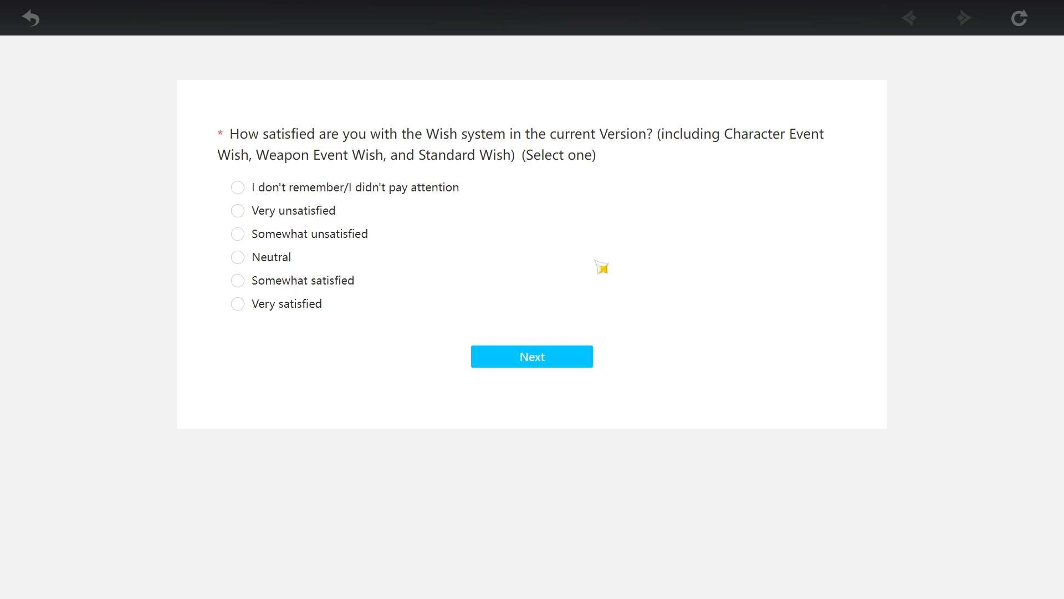
left_click(307, 243)
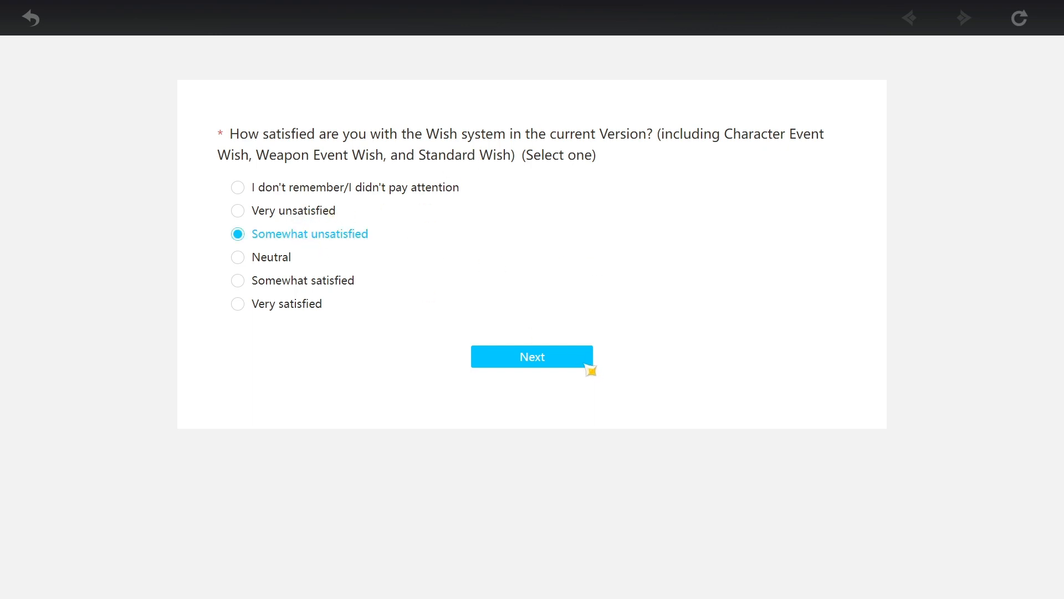
left_click(585, 366)
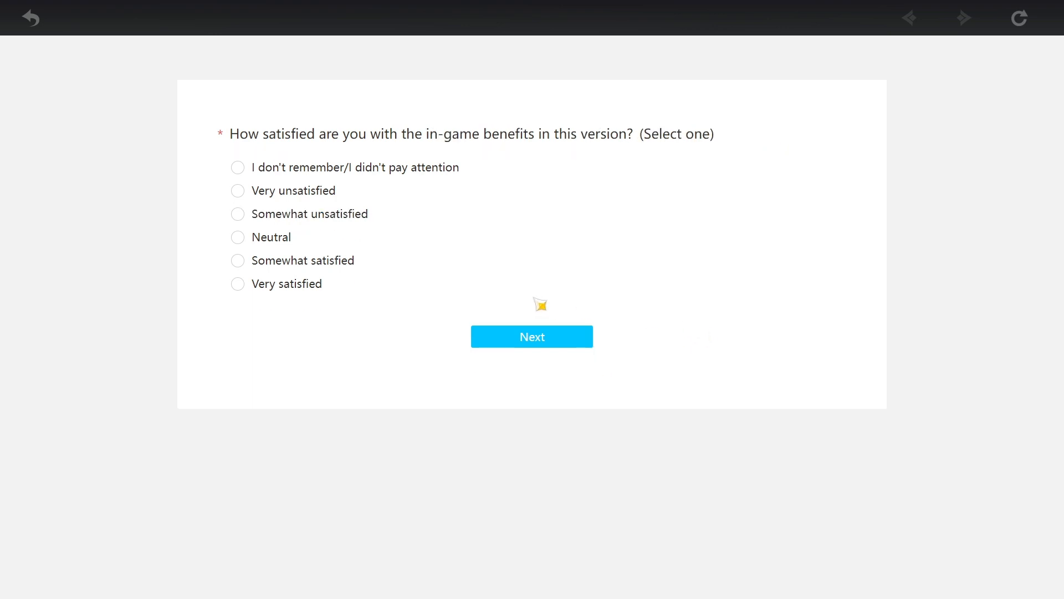
left_click(287, 240)
left_click(524, 334)
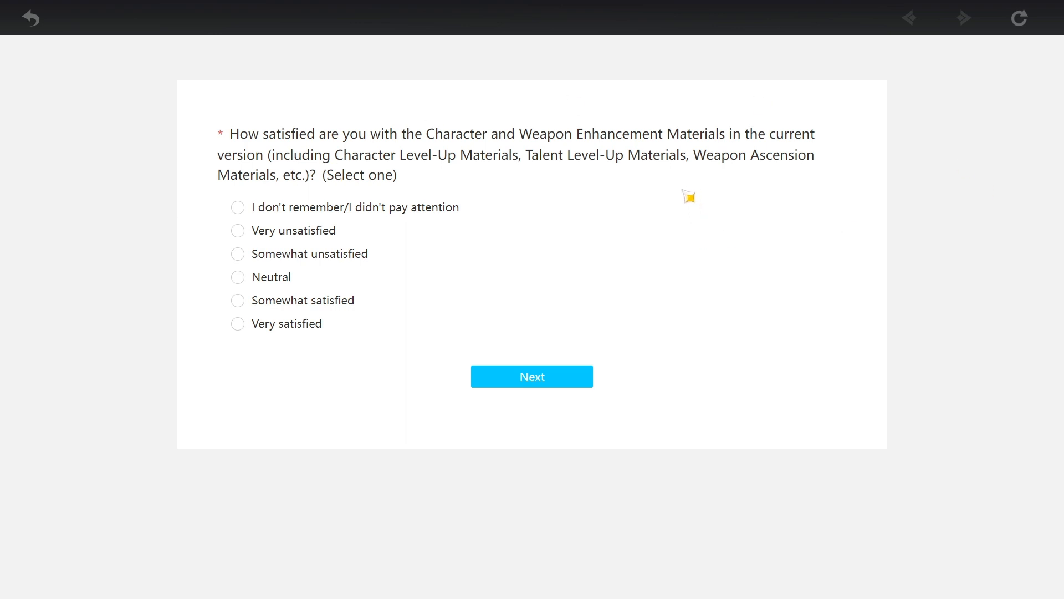
left_click(262, 235)
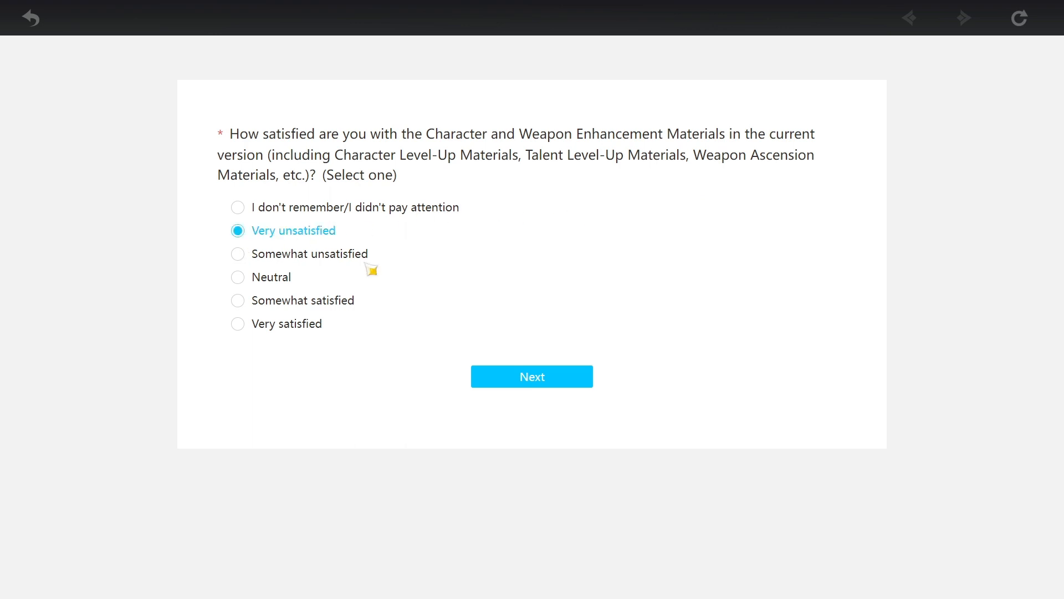
left_click(539, 377)
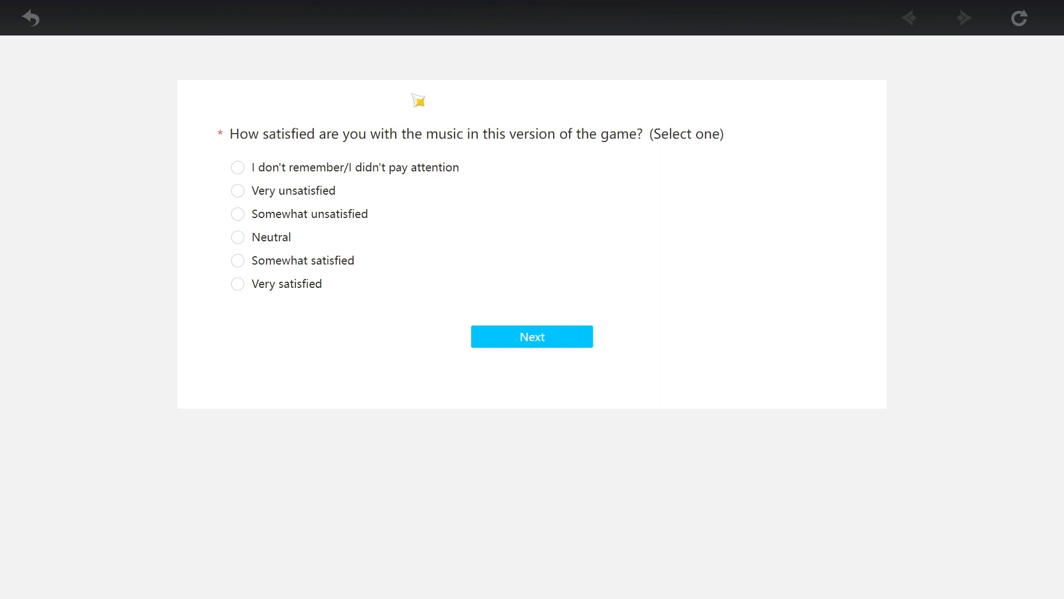
Rate the music, game language and voice-over each Very satisfied
left_click(285, 291)
left_click(519, 337)
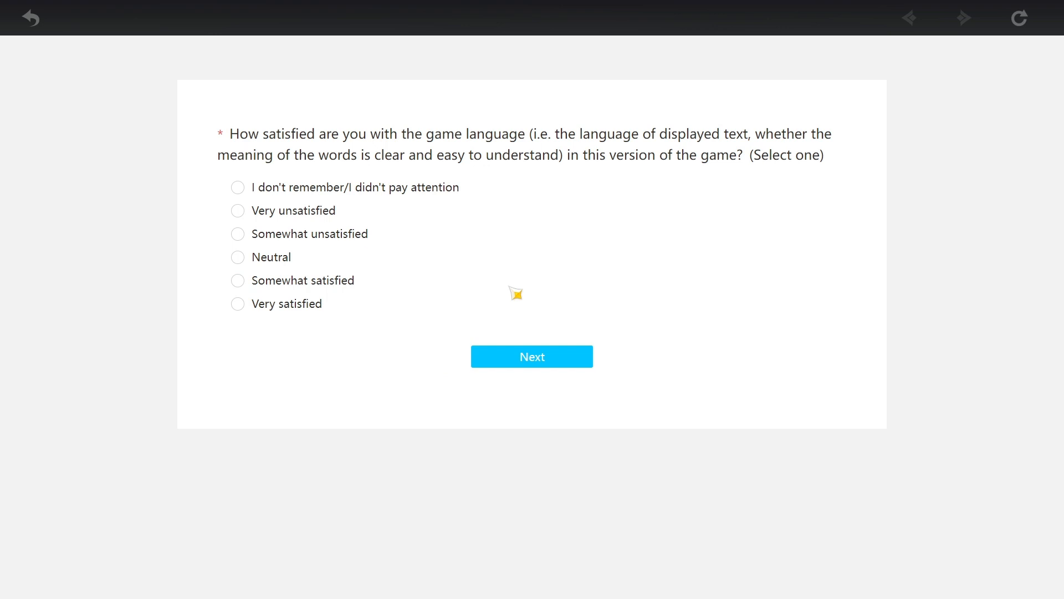
left_click(310, 310)
left_click(522, 356)
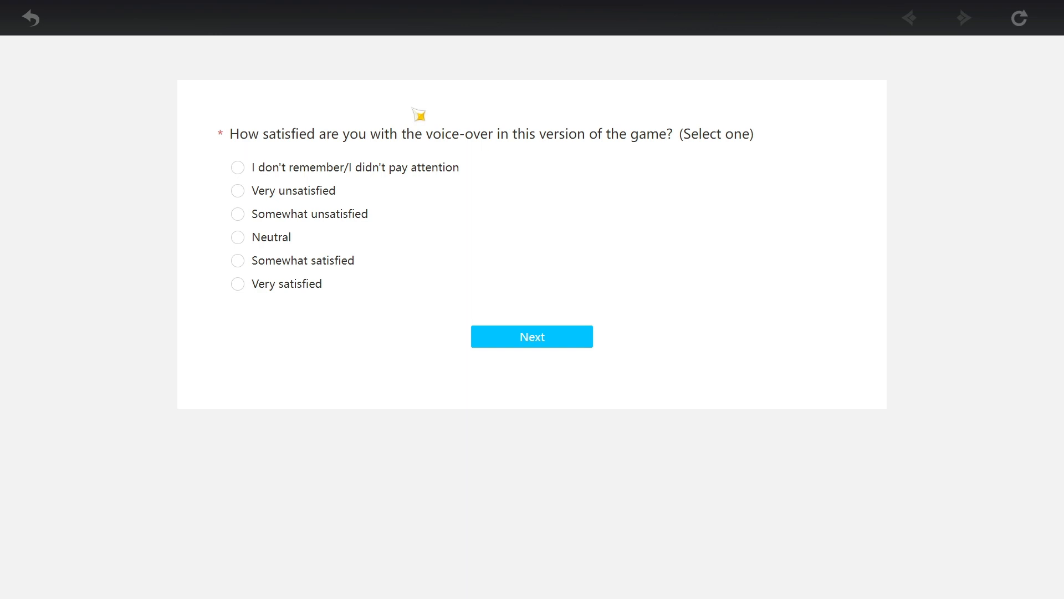
left_click(306, 288)
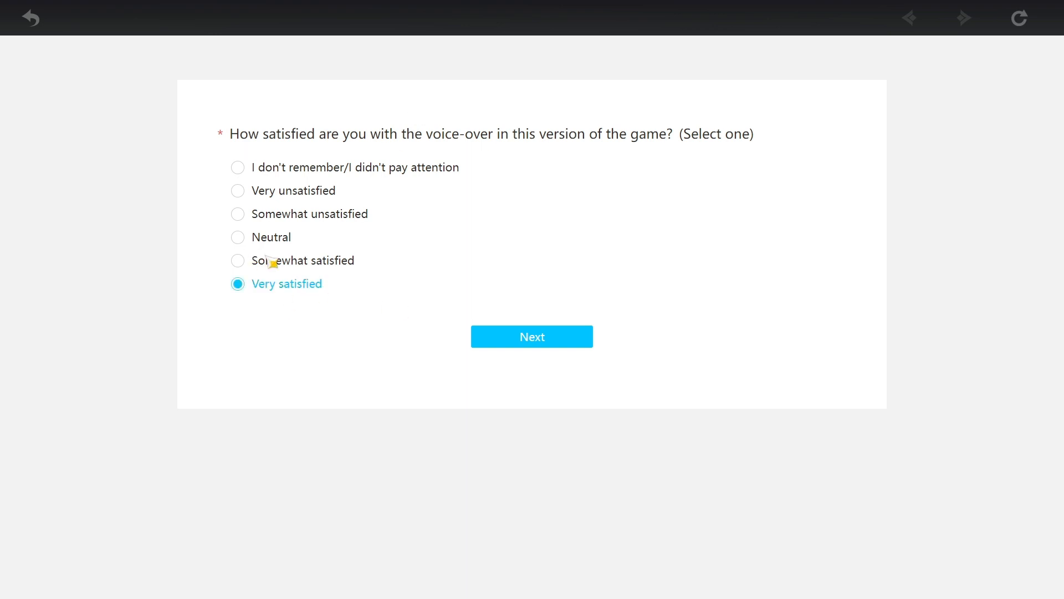
left_click(518, 343)
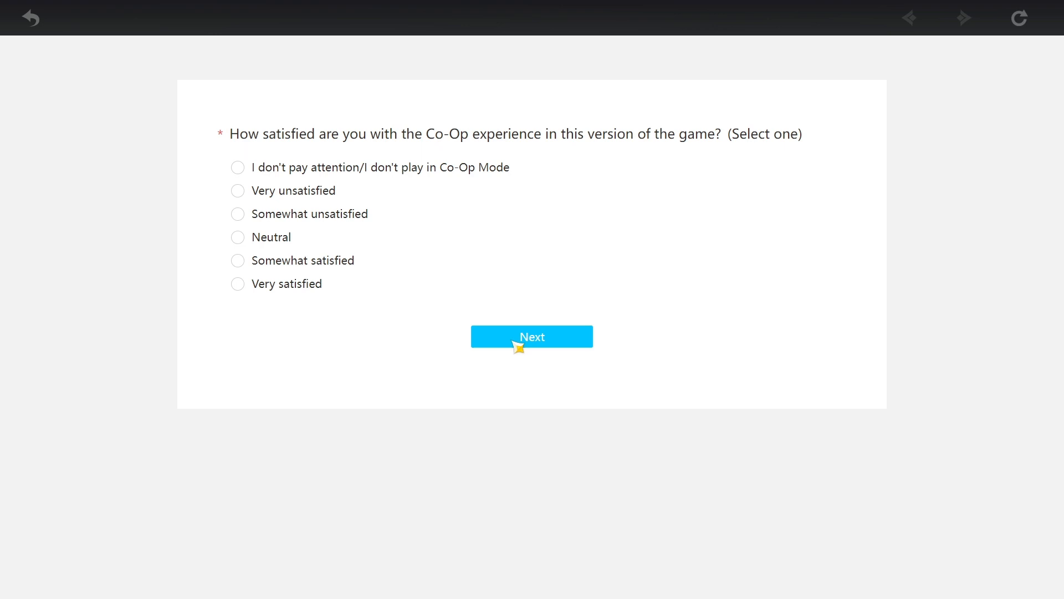
Rate the Co-Op experience Neutral and gaming security Somewhat satisfied, then continue
left_click(274, 238)
left_click(525, 337)
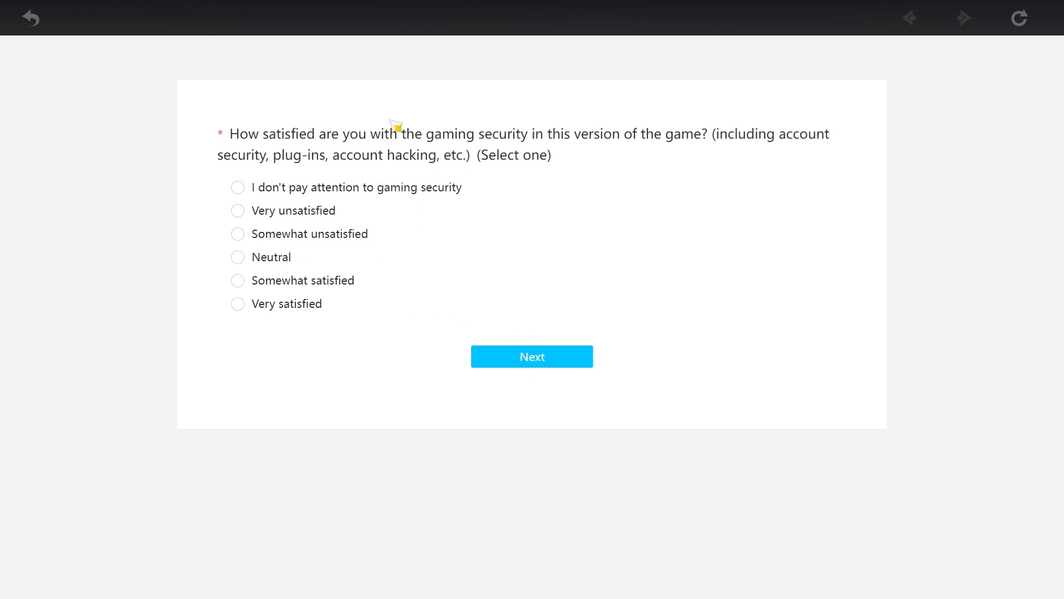
left_click(290, 265)
left_click(328, 281)
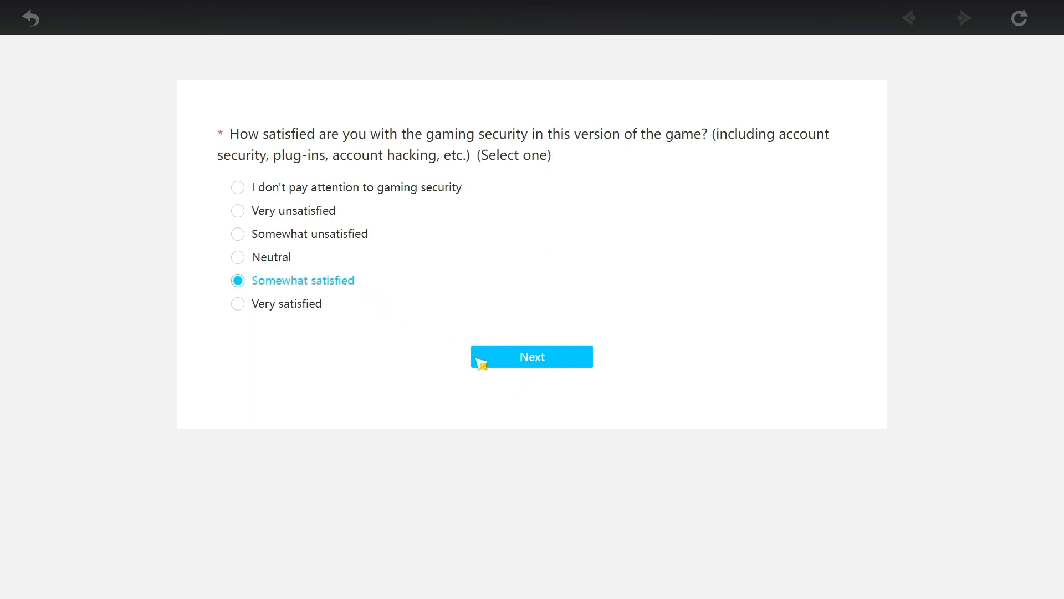
left_click(482, 364)
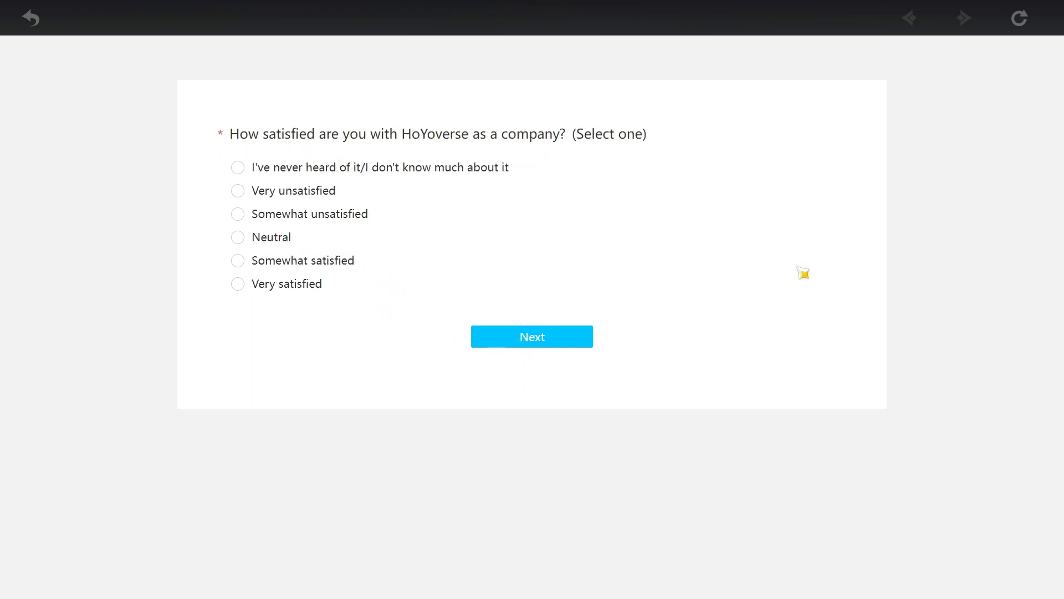
Rate HoYoverse as a company Somewhat satisfied, changed from Neutral, and continue
left_click(266, 247)
left_click(290, 263)
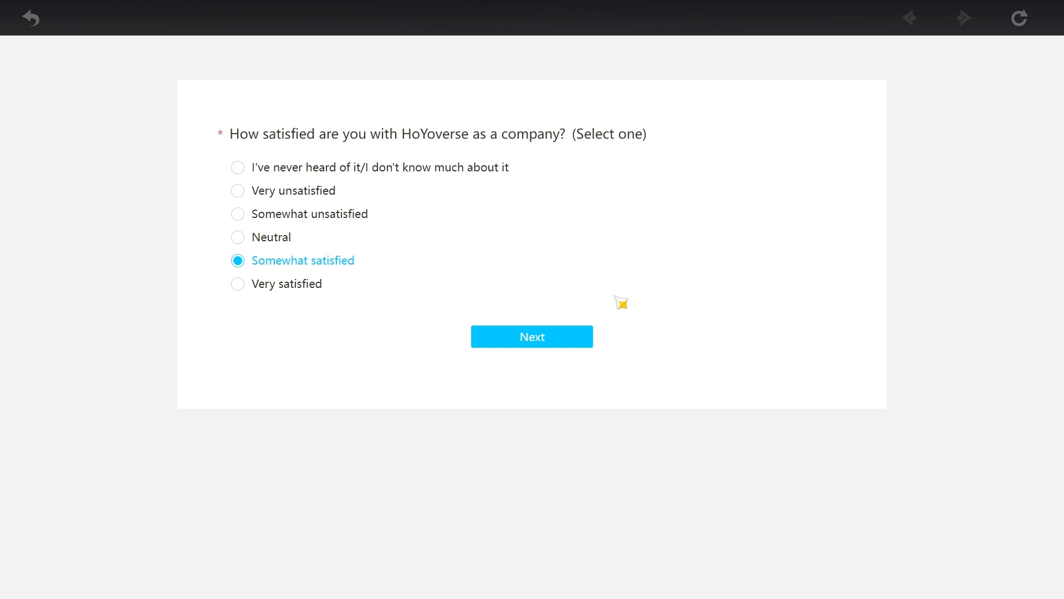
left_click(520, 340)
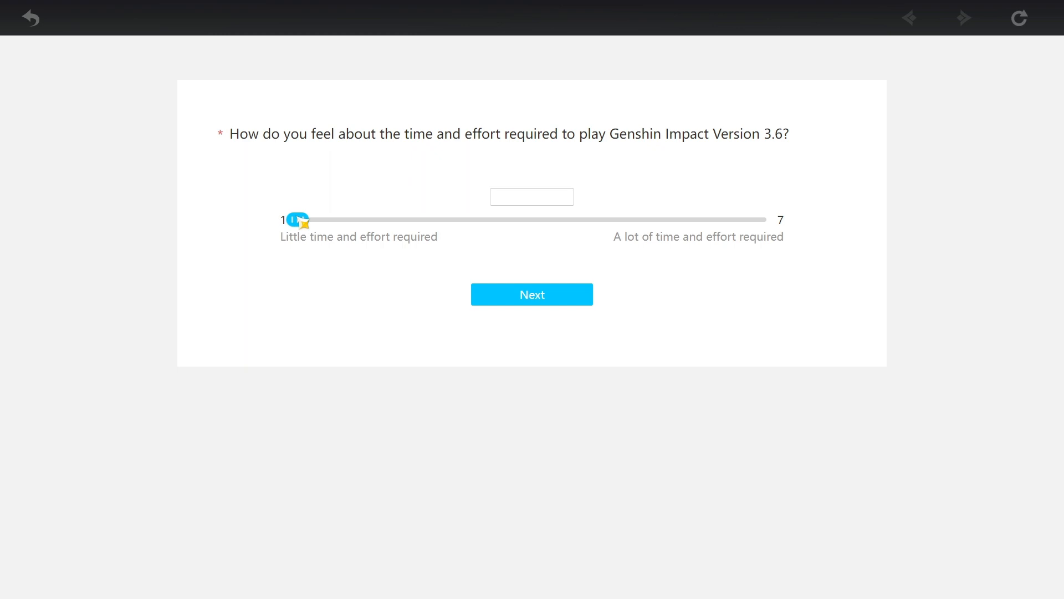
Set the 1–7 time-and-effort slider to a low score and advance
mouse_move(297, 220)
left_mouse_down()
mouse_move(516, 224)
mouse_move(554, 236)
mouse_move(428, 222)
left_mouse_up()
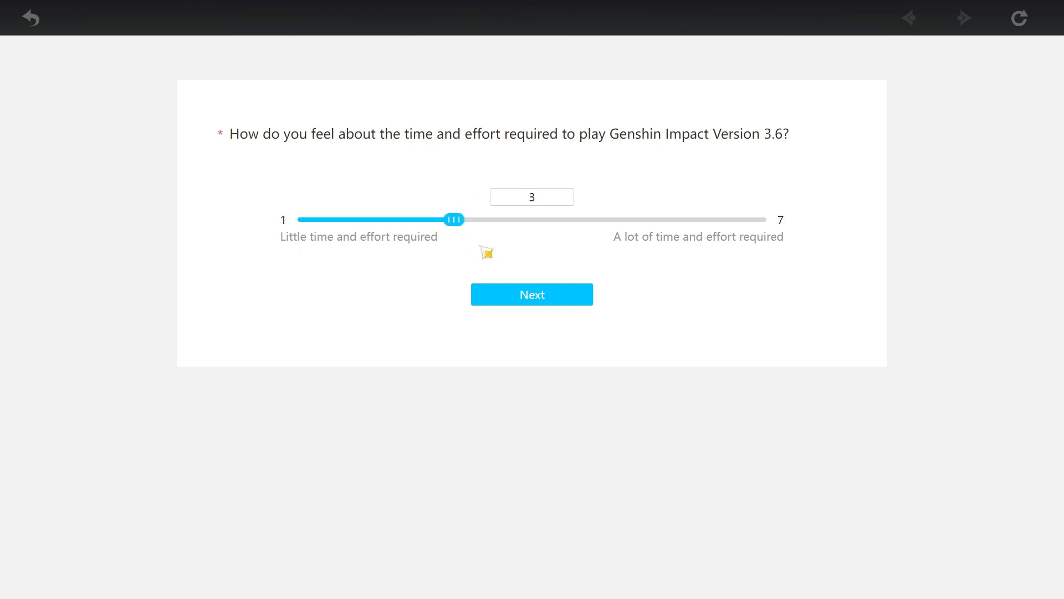
left_click_drag(455, 220, 370, 219)
left_click(527, 297)
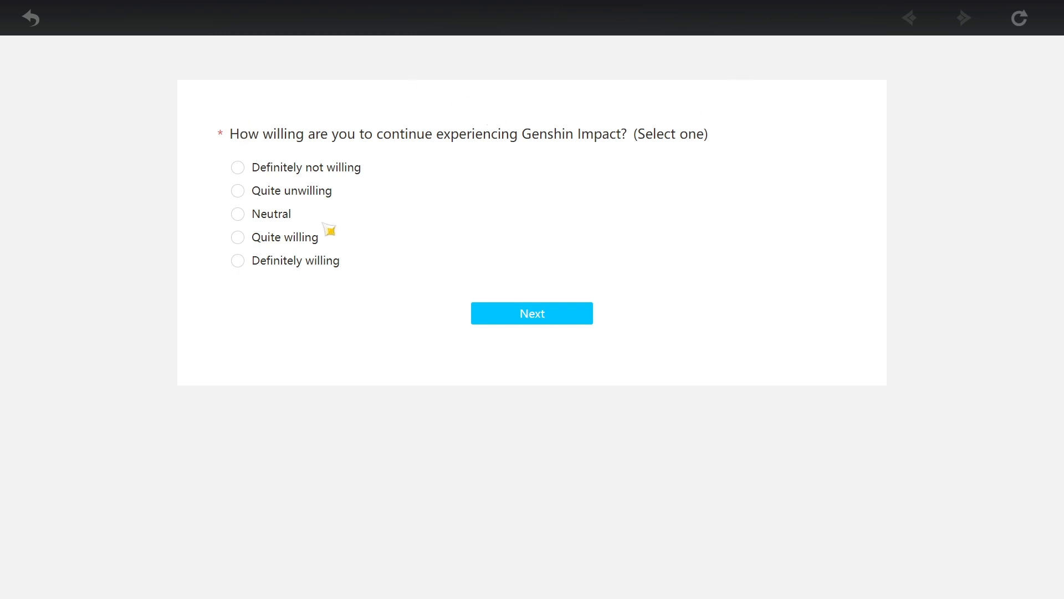
Answer 'Definitely willing' to keep playing and 'Definitely not willing' to recommend, reaching the comments page
left_click(309, 261)
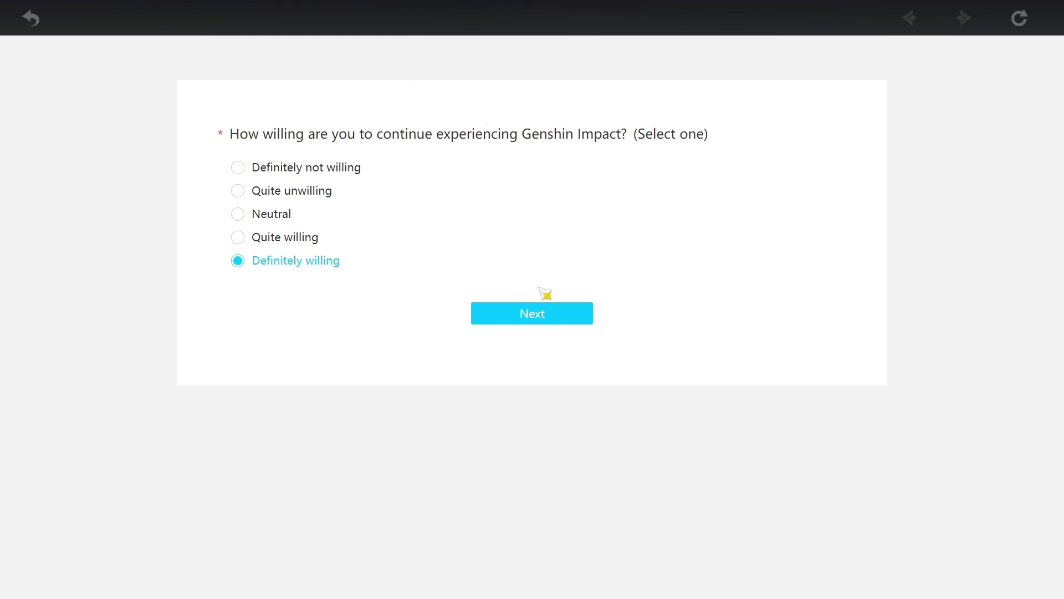
left_click(572, 315)
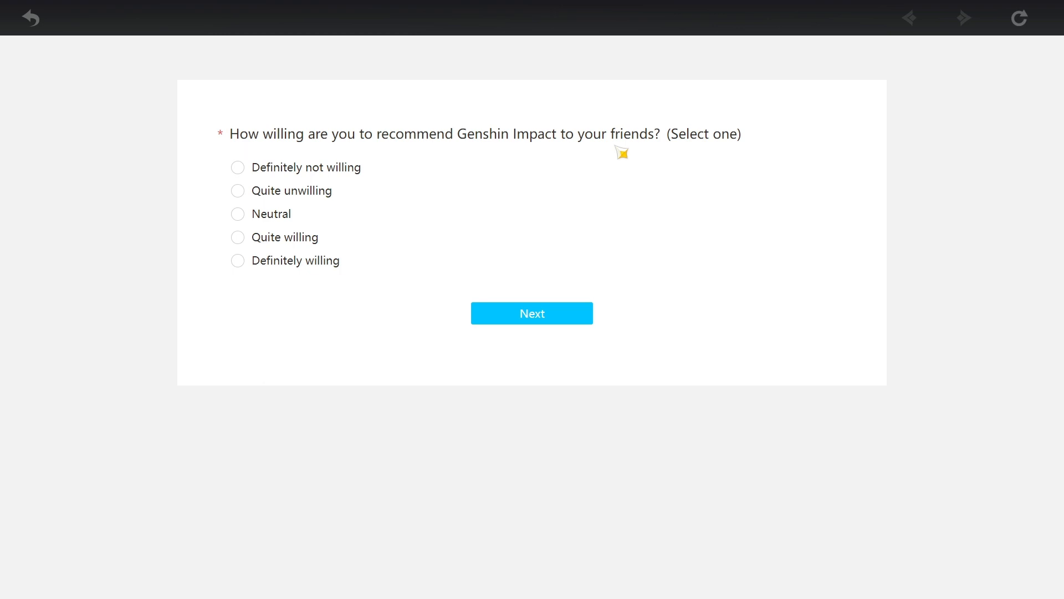
left_click(333, 171)
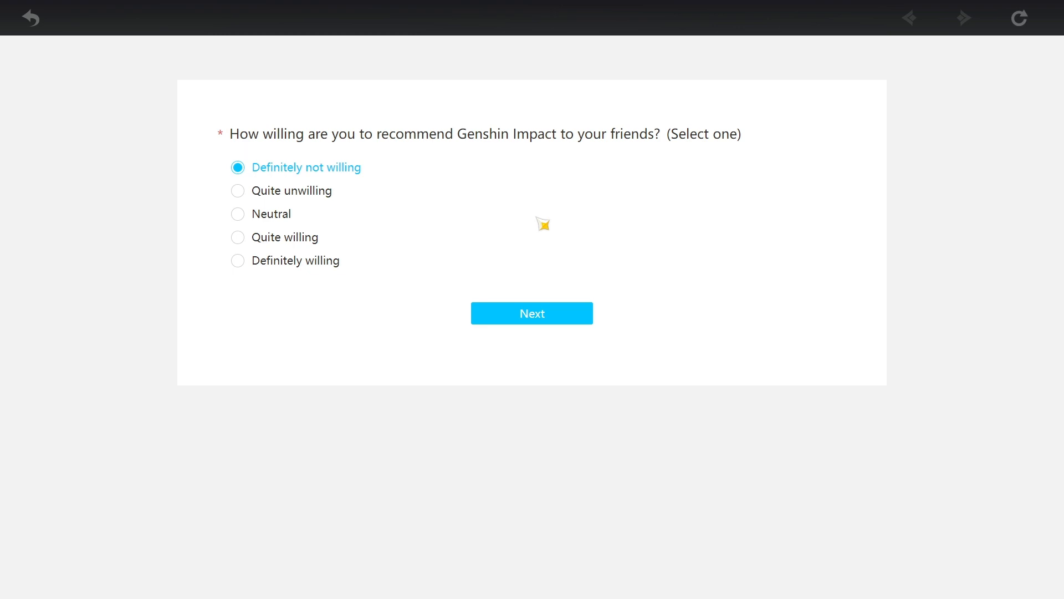
left_click(547, 312)
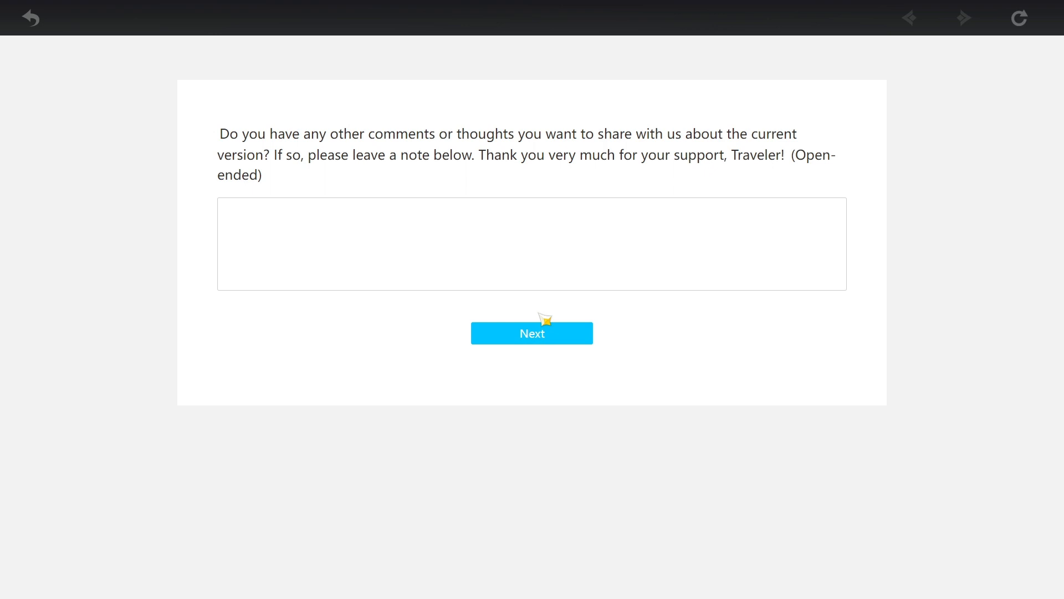
Paste the prepared comment, submit the survey and return to the mailbox
left_click(304, 244)
key("ctrl+v")
left_click(549, 333)
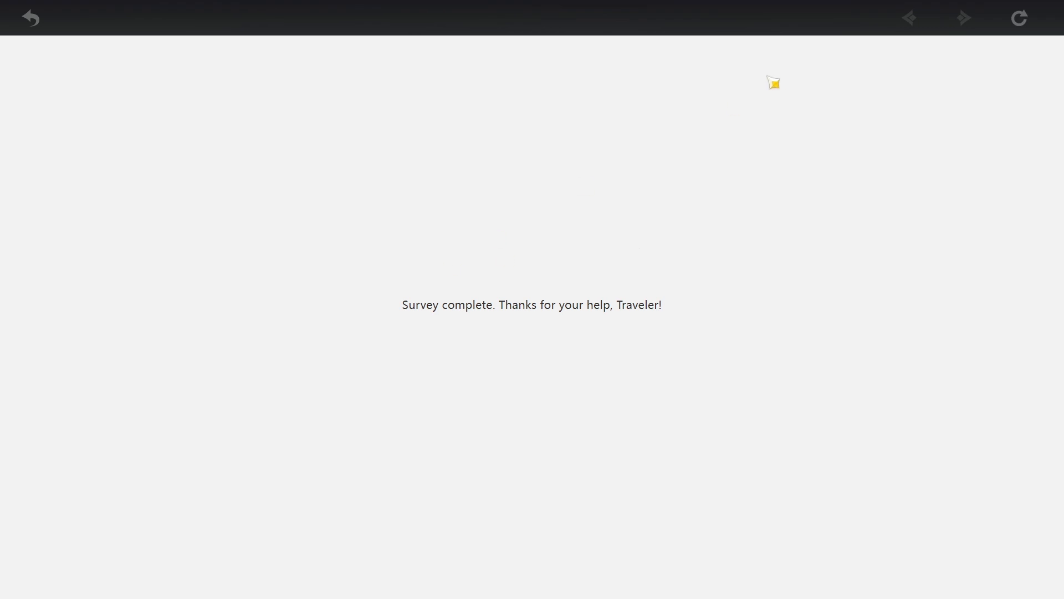
left_click(30, 18)
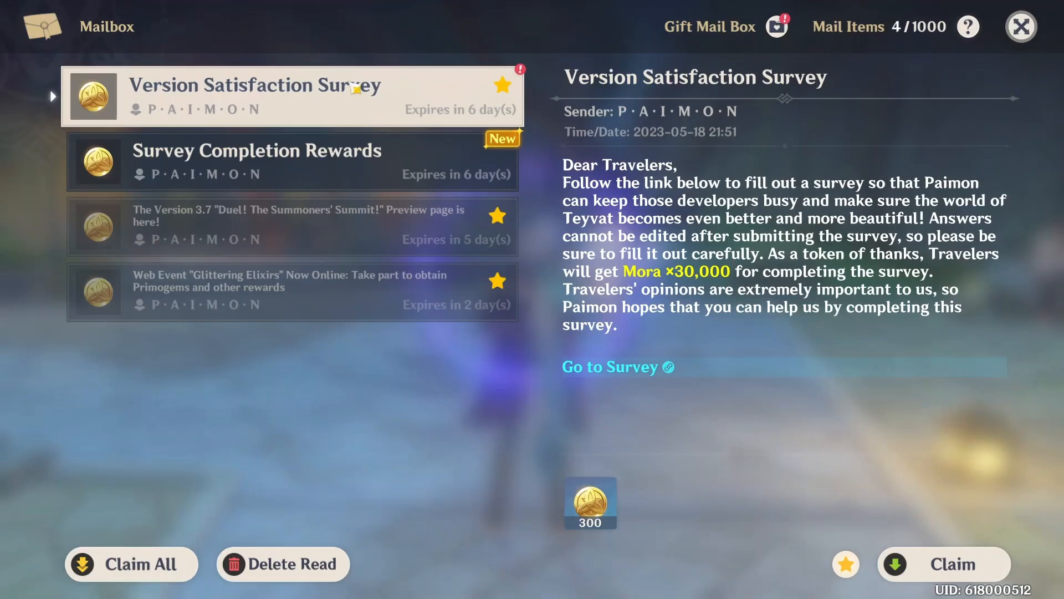
Claim all mail attachments including the Mora, dismiss the rewards notice and view the gift mail
left_click(152, 559)
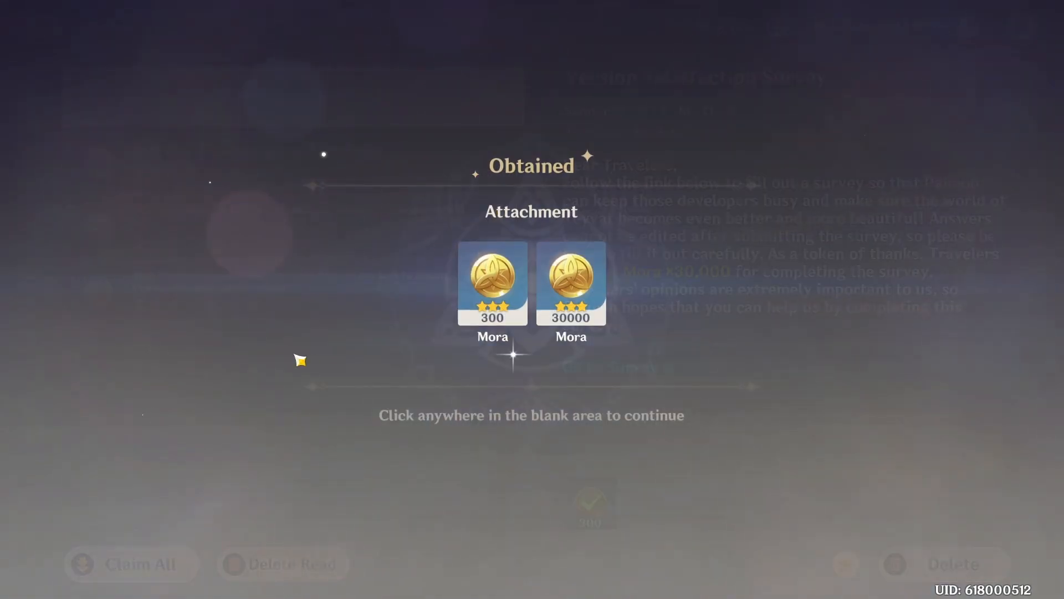
left_click(699, 341)
left_click(776, 27)
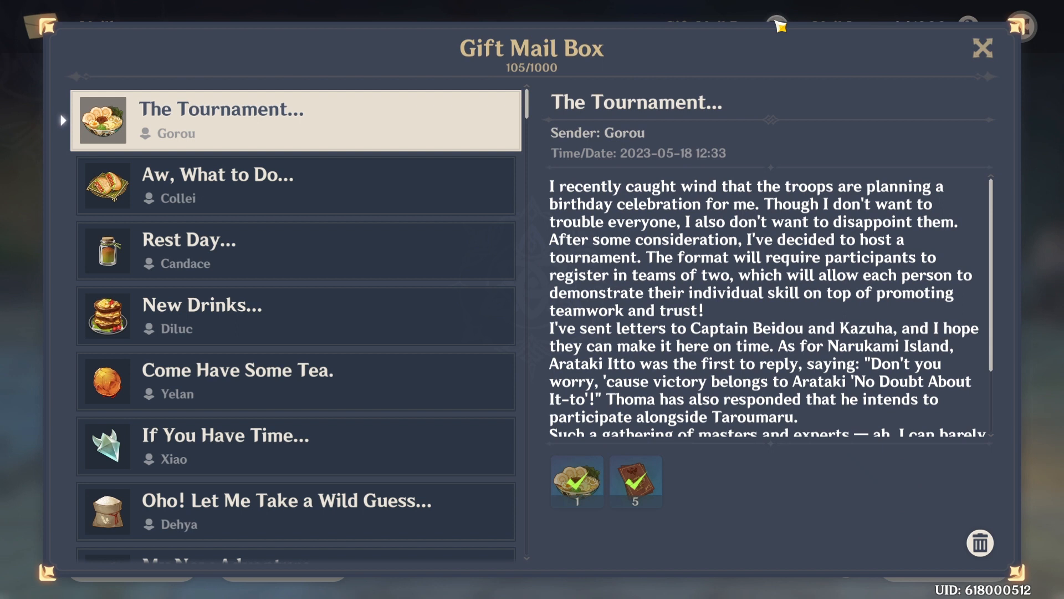
Close the mailbox, run into the grass as Nahida and gather the Padisarah
left_click(983, 49)
left_click(1027, 27)
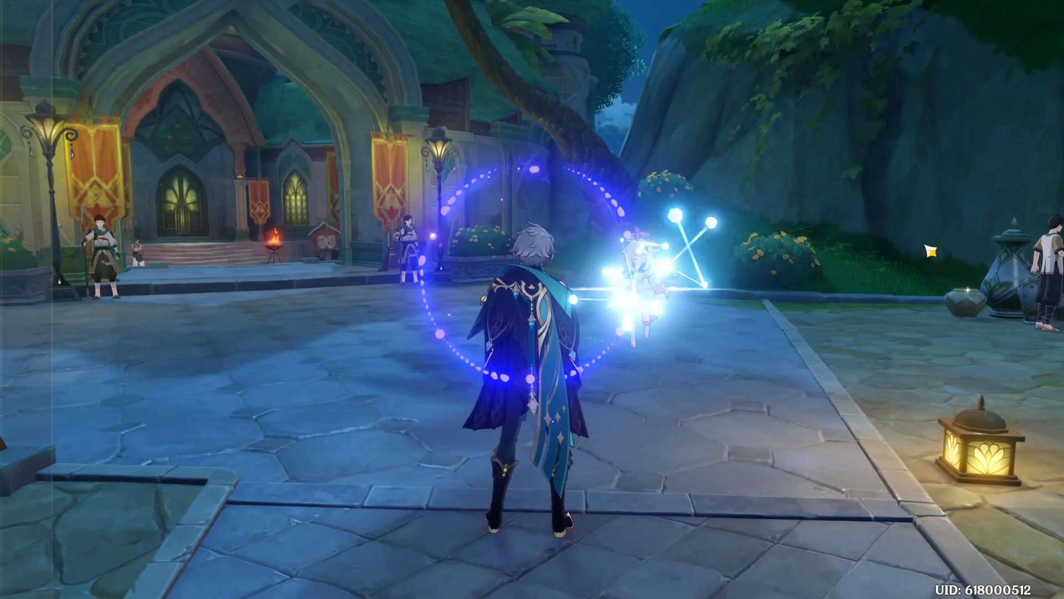
key("Escape")
key("Escape")
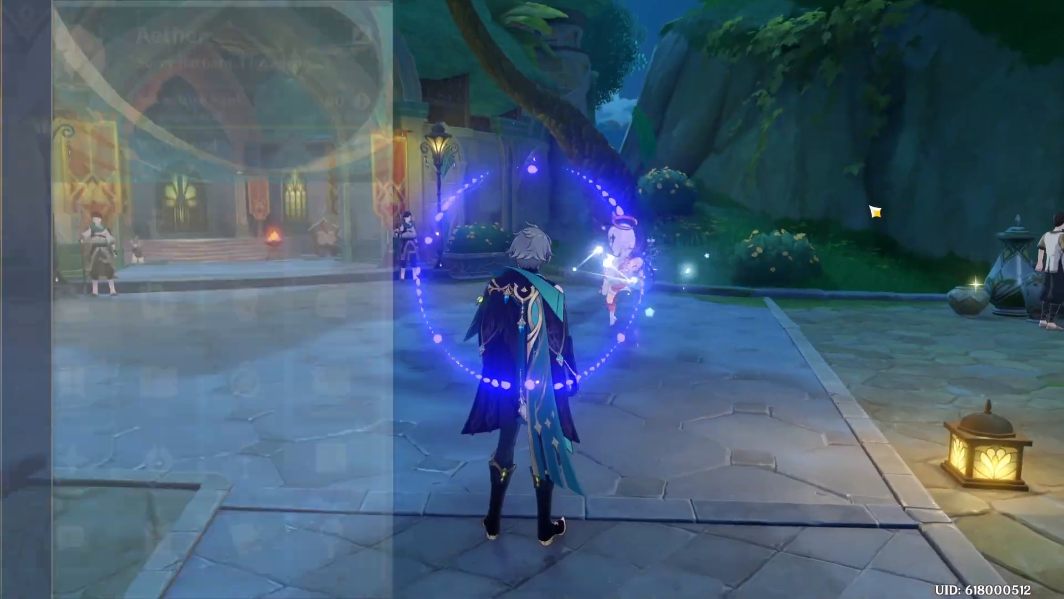
key("w")
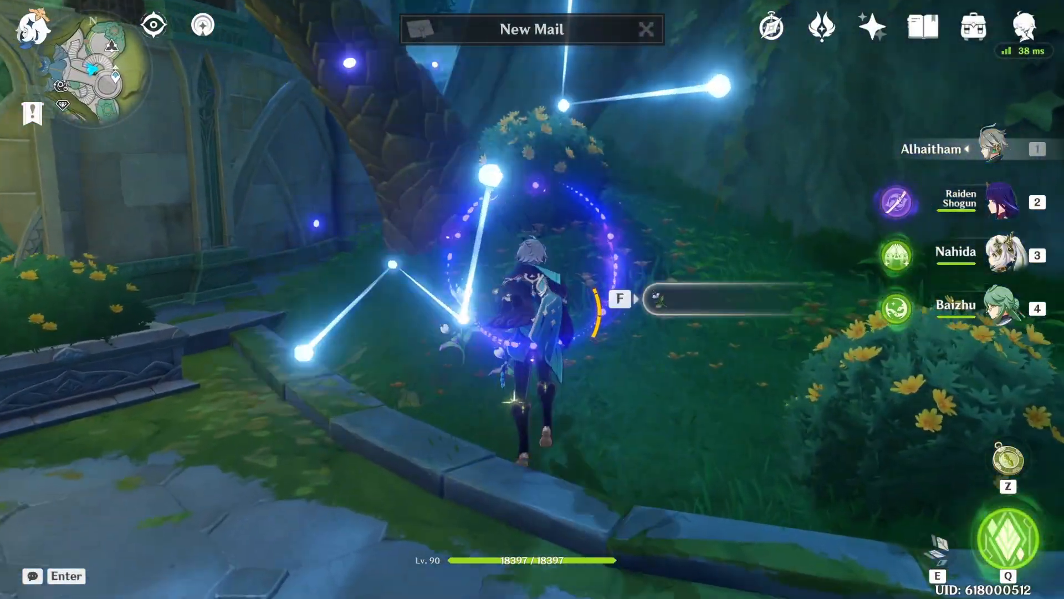
key("3")
key("f")
key("f")
Turn toward the archway and run along the stone road
left_click_drag(533, 300, 249, 299)
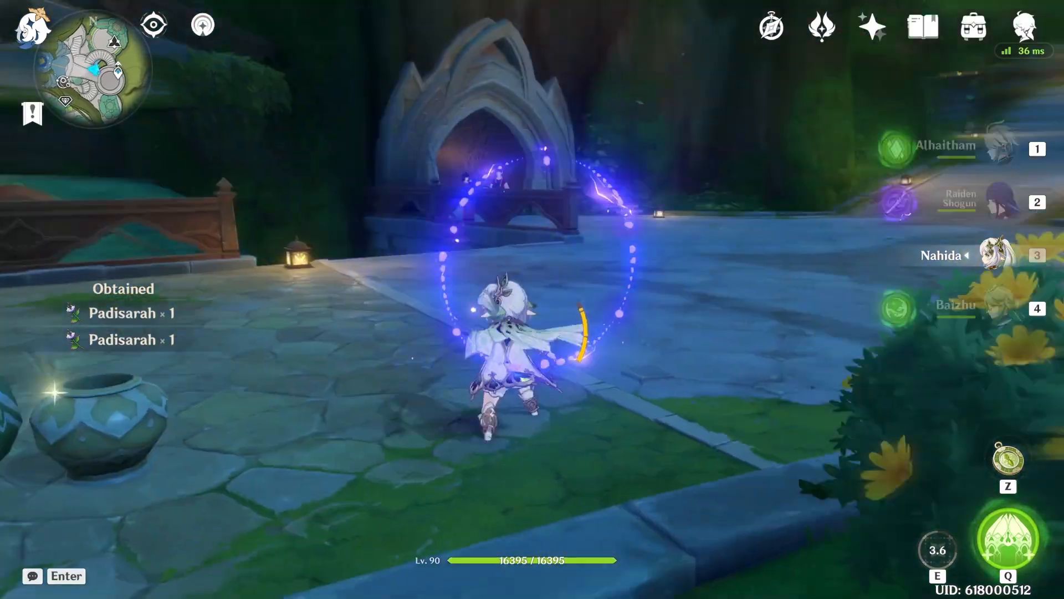
key("w")
left_click_drag(532, 300, 333, 299)
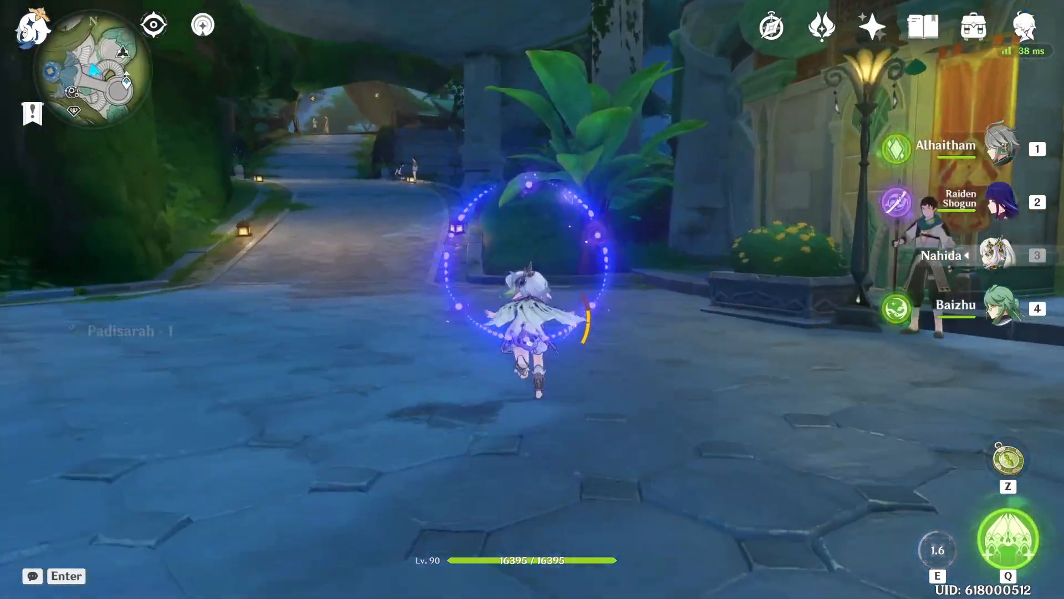
key("w")
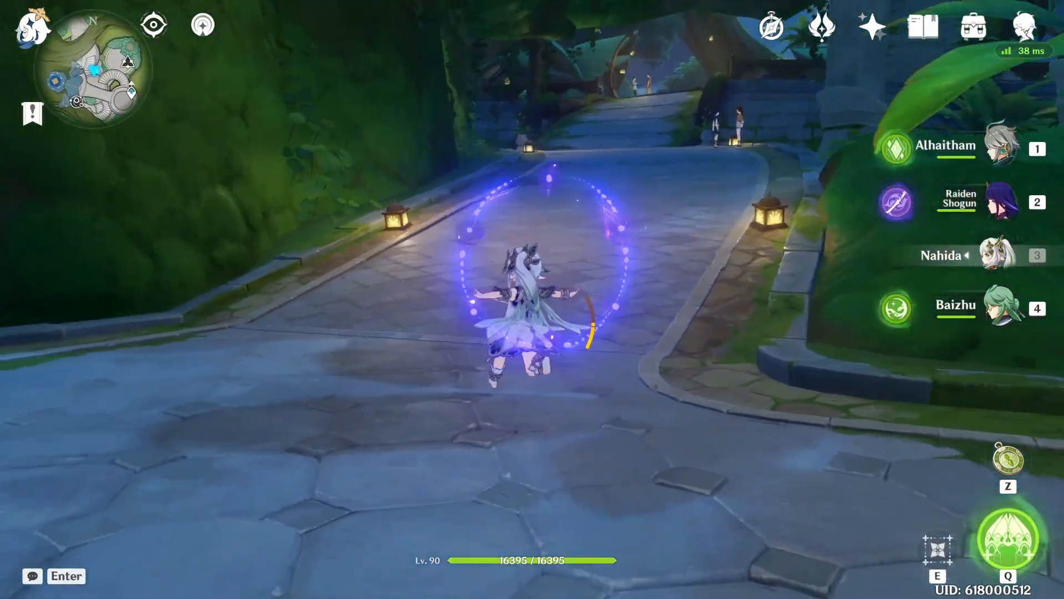
key("w")
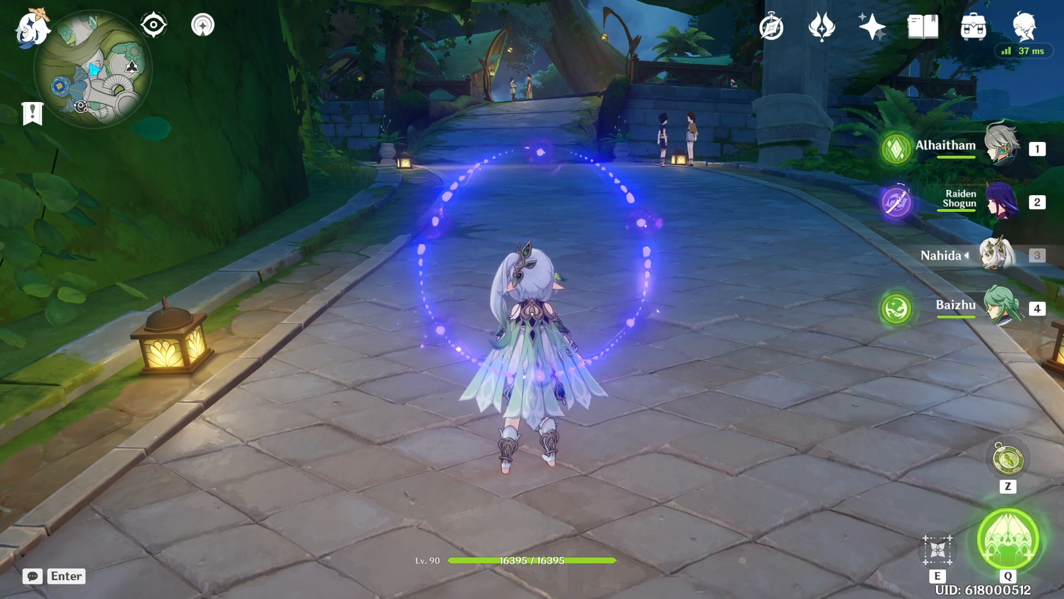
key("w")
Swap to Alhaitham for a sword combo, cast Raiden Shogun's skill and return to Alhaitham
key("1")
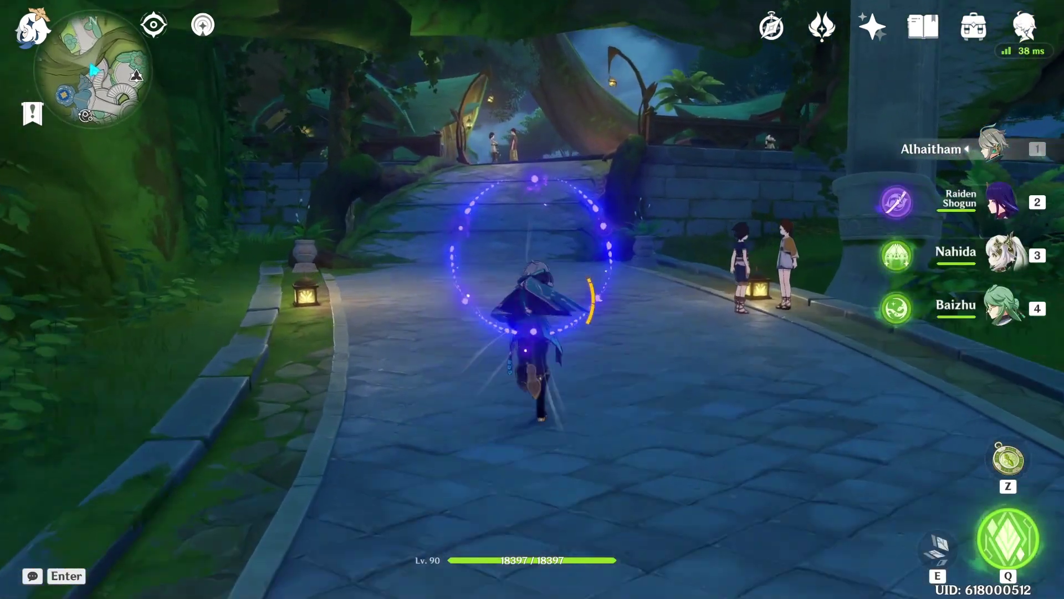
left_click(532, 300)
left_click(533, 300)
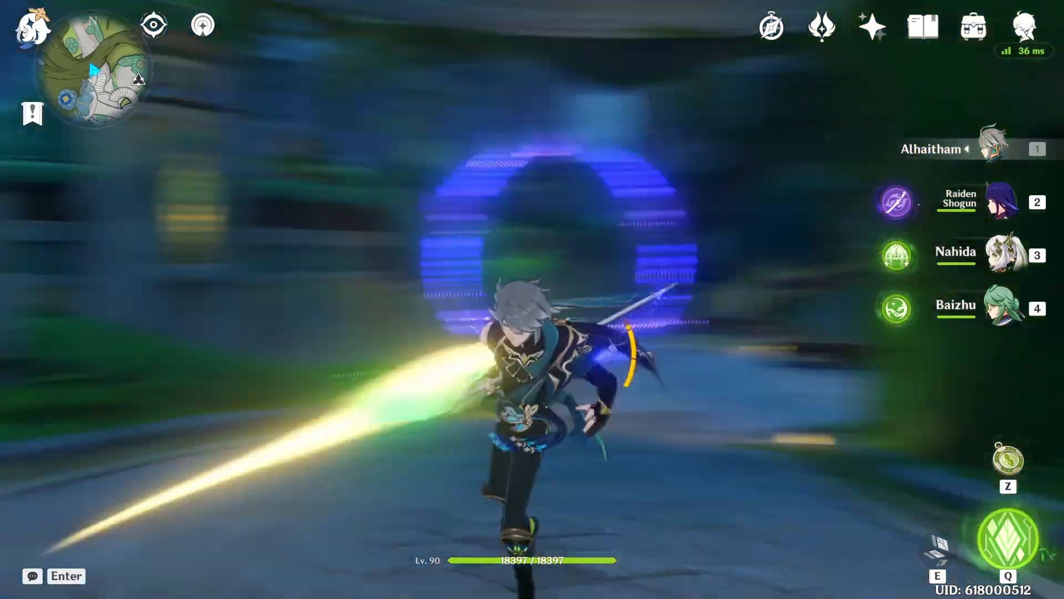
left_click(532, 299)
key("2")
key("e")
key("1")
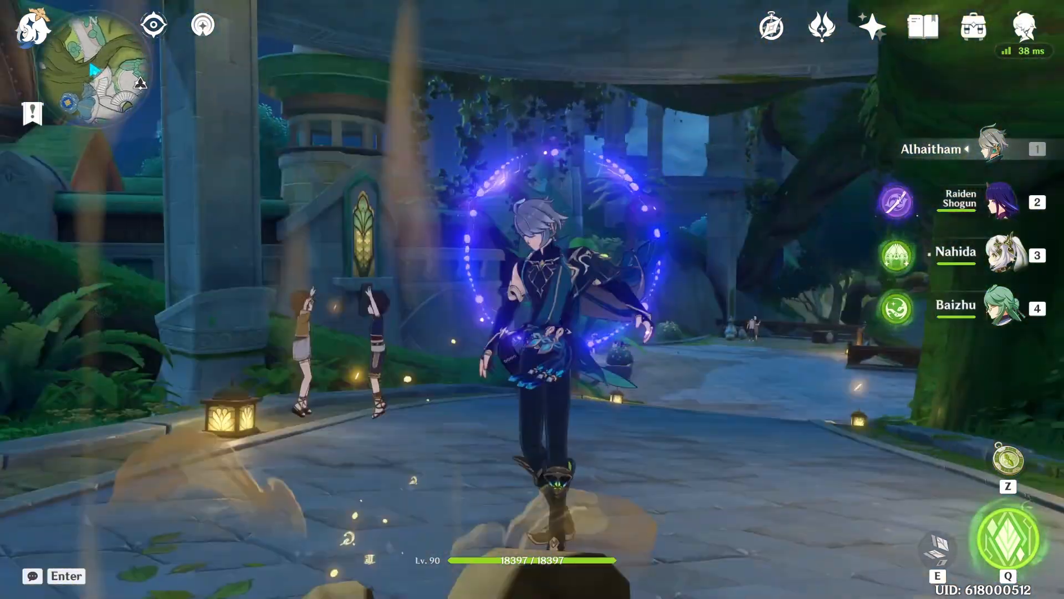